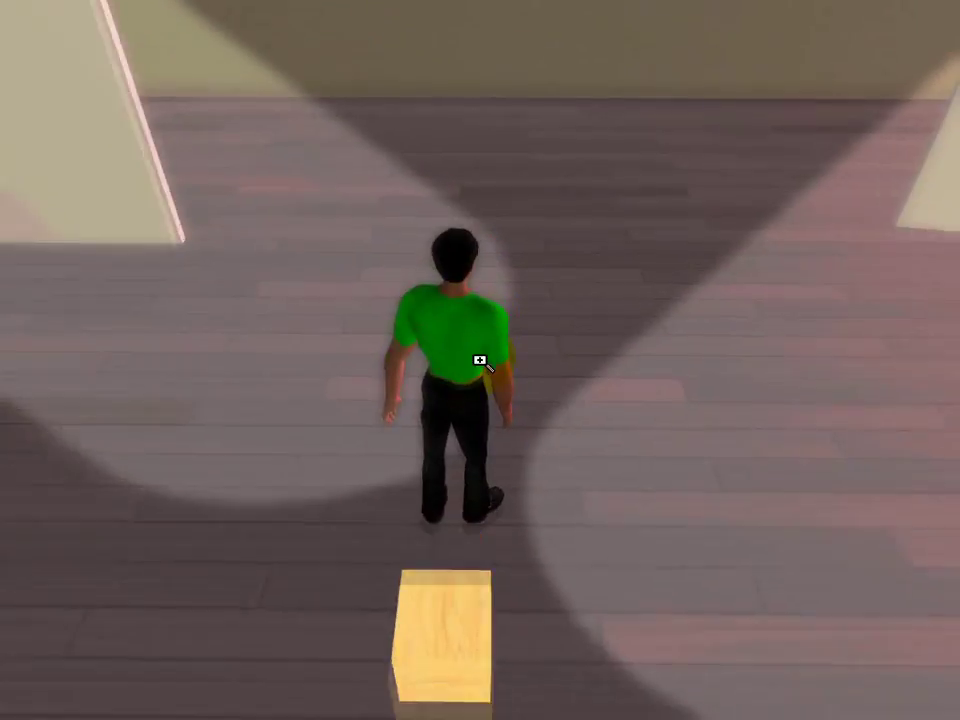
Bring the camera close to the wooden box and restore the viewer interface.
mouse_move(479, 360)
alt+mouse_down()
mouse_move(597, 437)
mouse_move(482, 360)
alt+mouse_up()
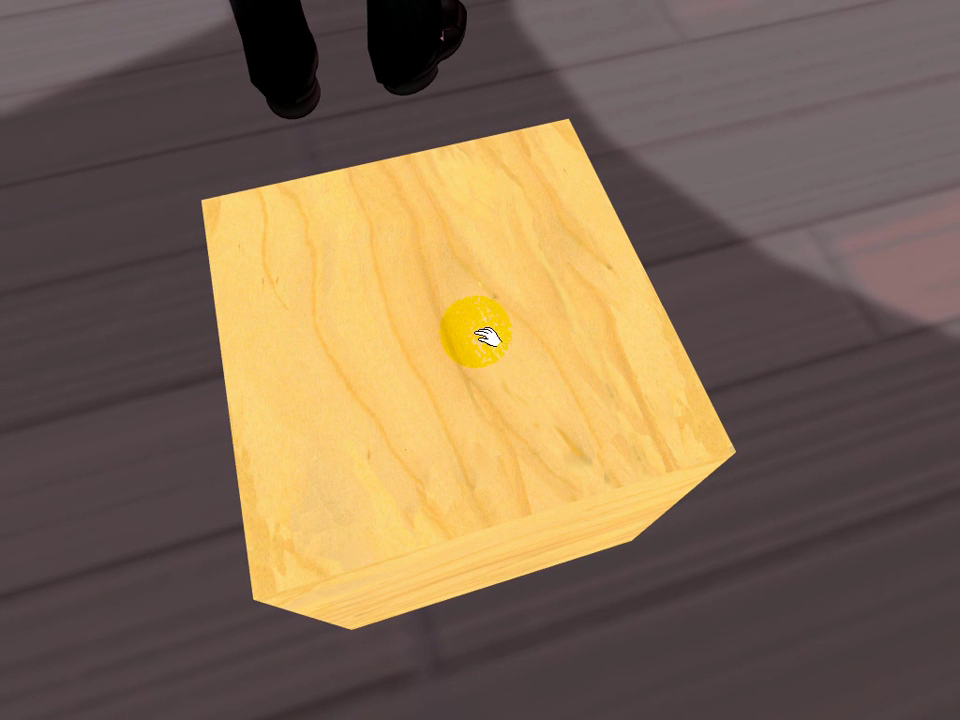
key(ctrl+alt+F1)
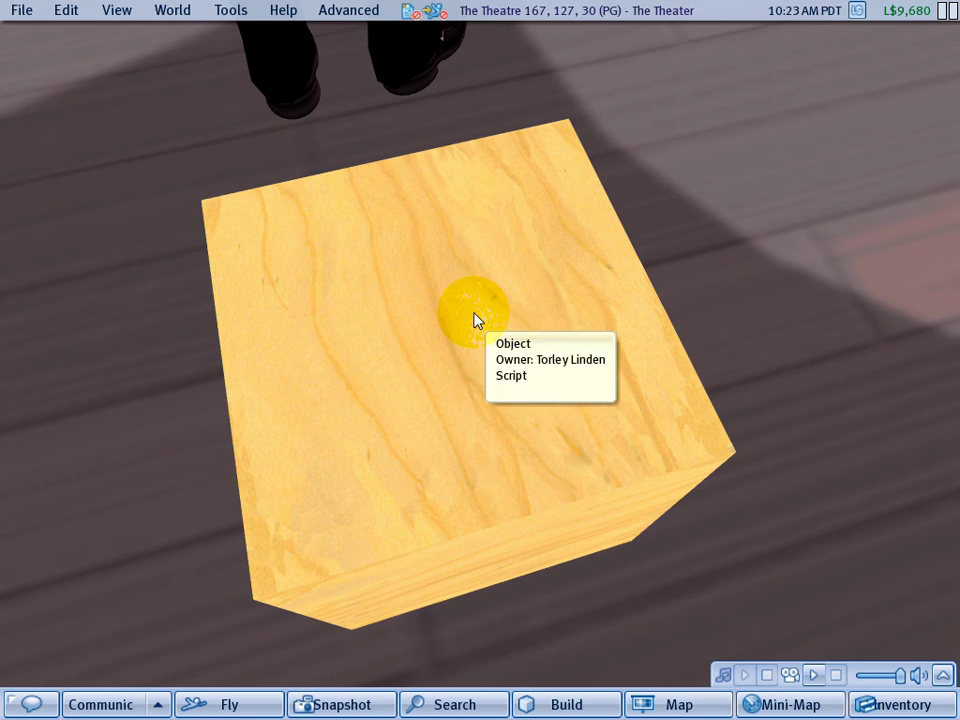
click(22, 10)
mouse_move(30, 46)
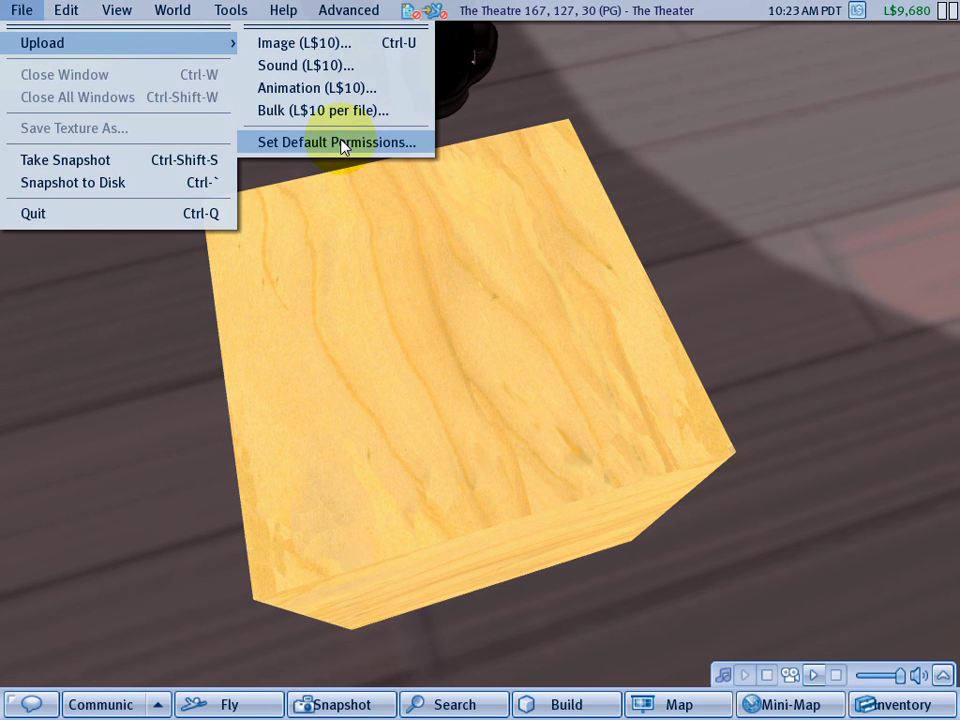
click(703, 232)
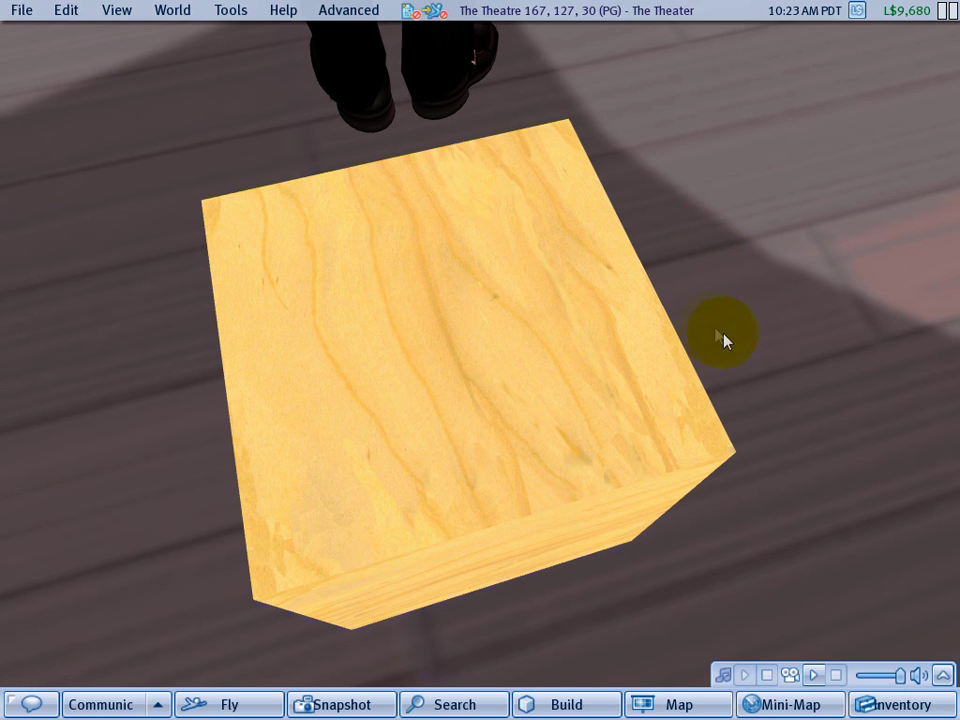
Open the inventory and start editing the wooden box from a side view.
click(928, 708)
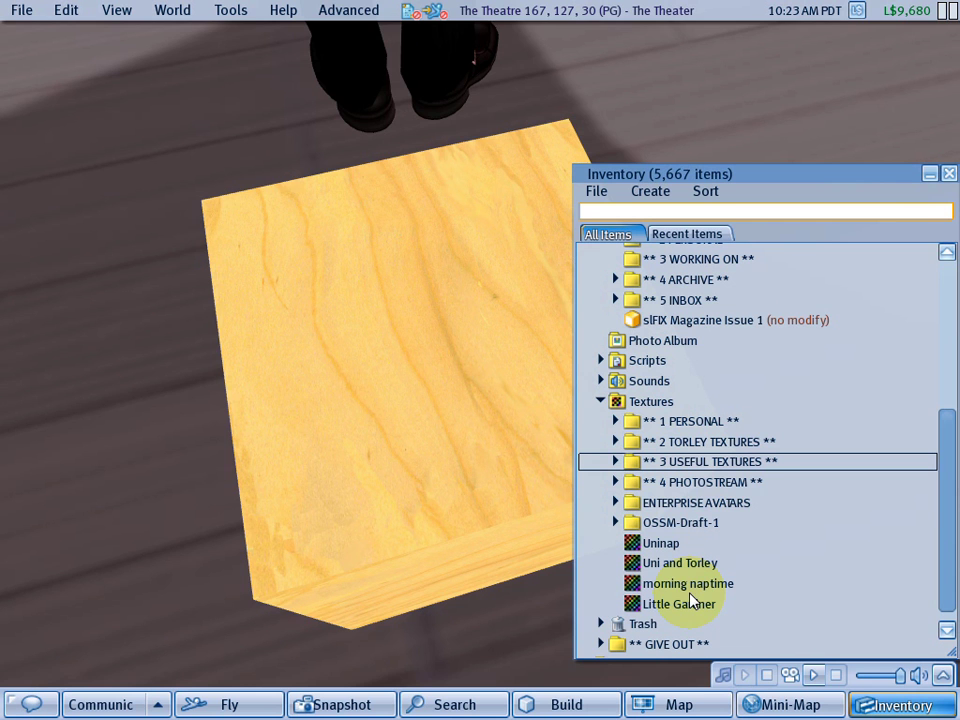
drag(691, 602, 478, 355)
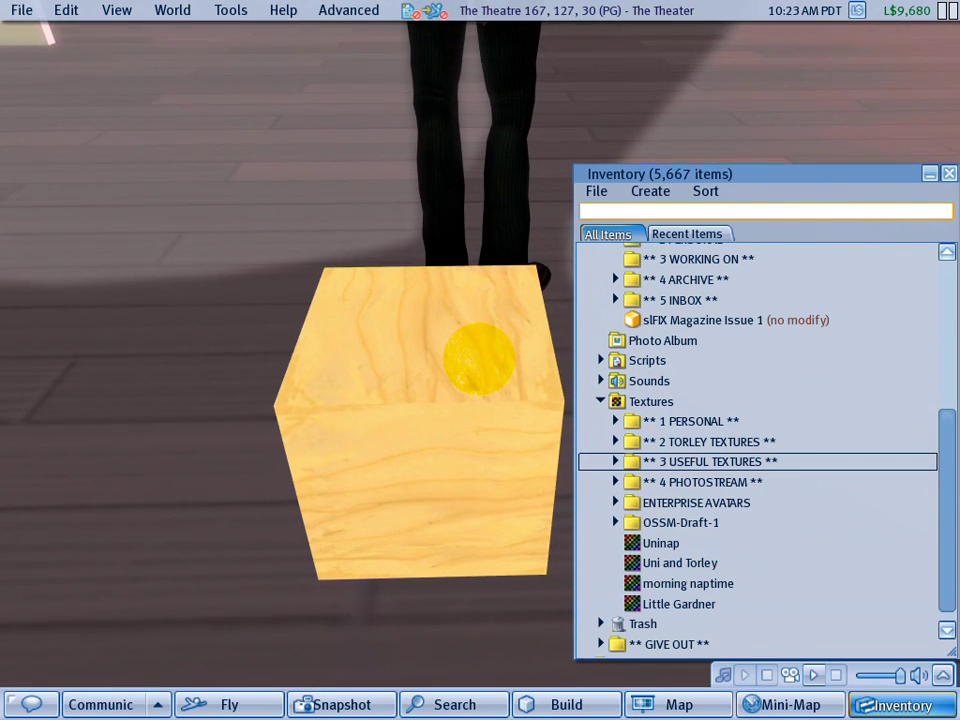
right_click(480, 361)
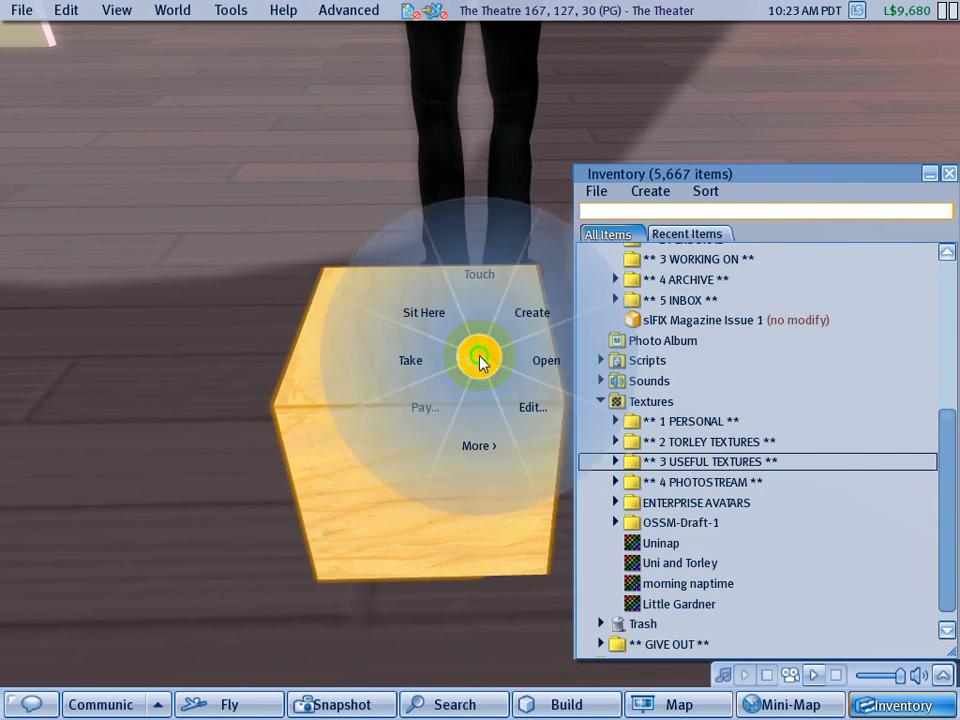
click(536, 428)
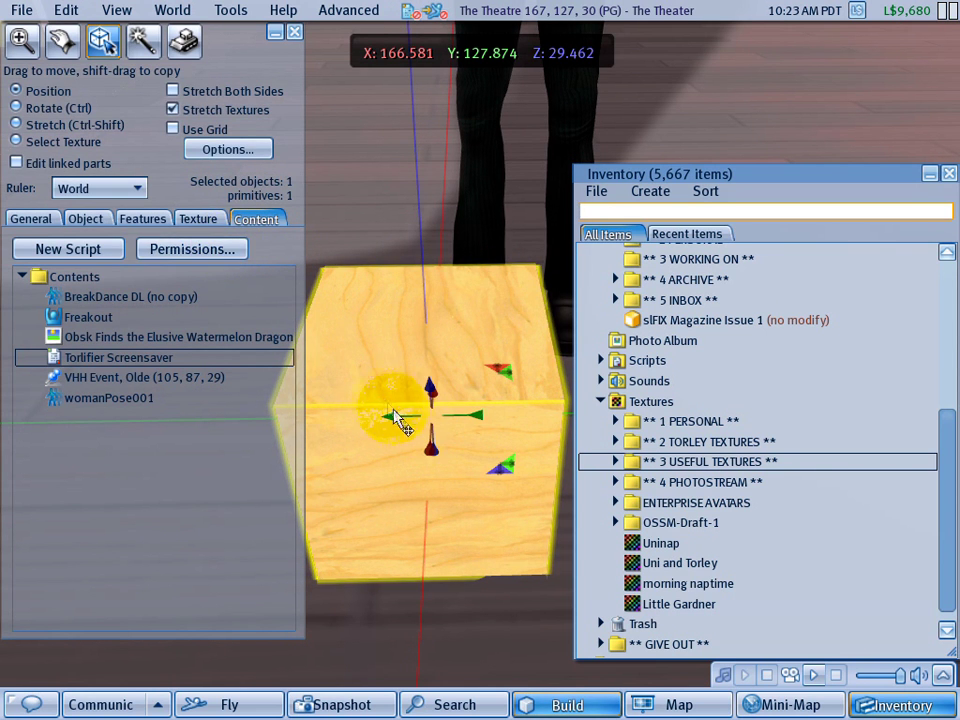
click(238, 249)
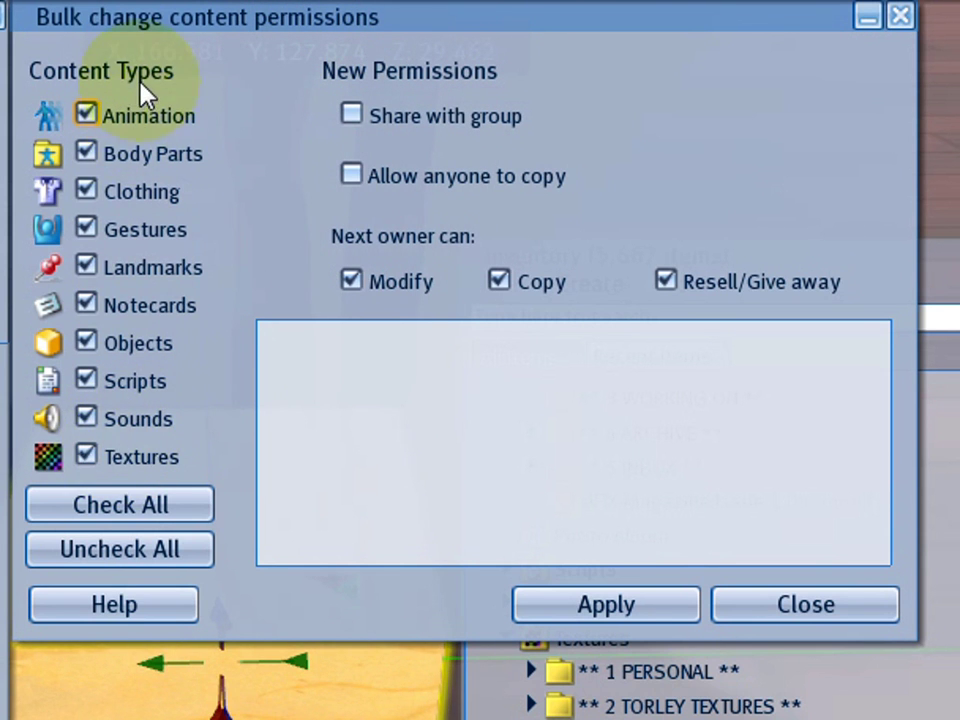
click(128, 549)
click(124, 508)
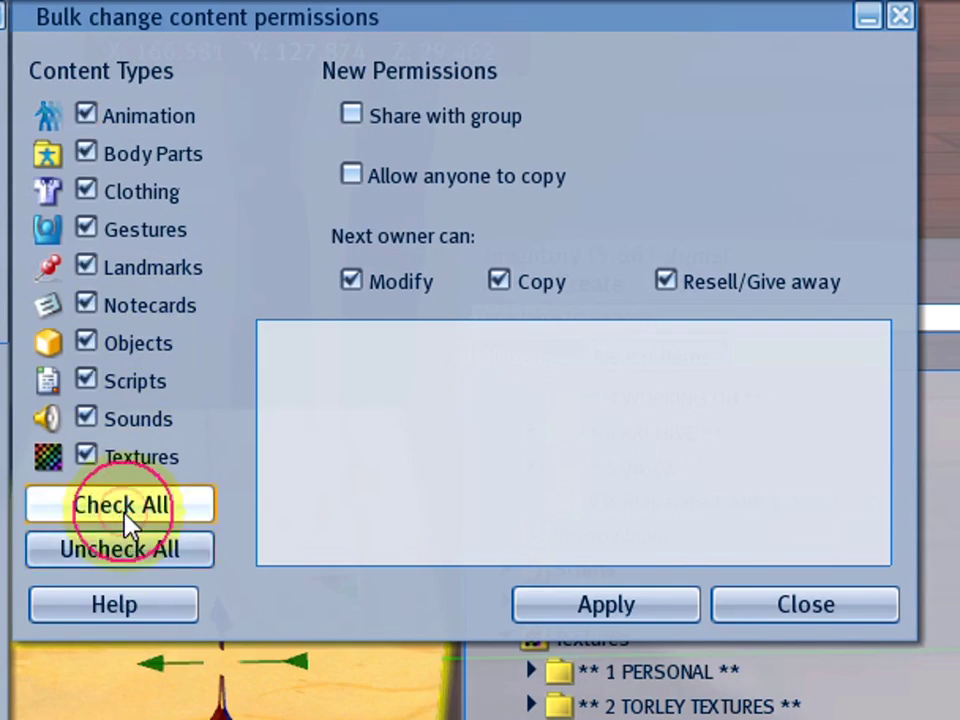
click(130, 606)
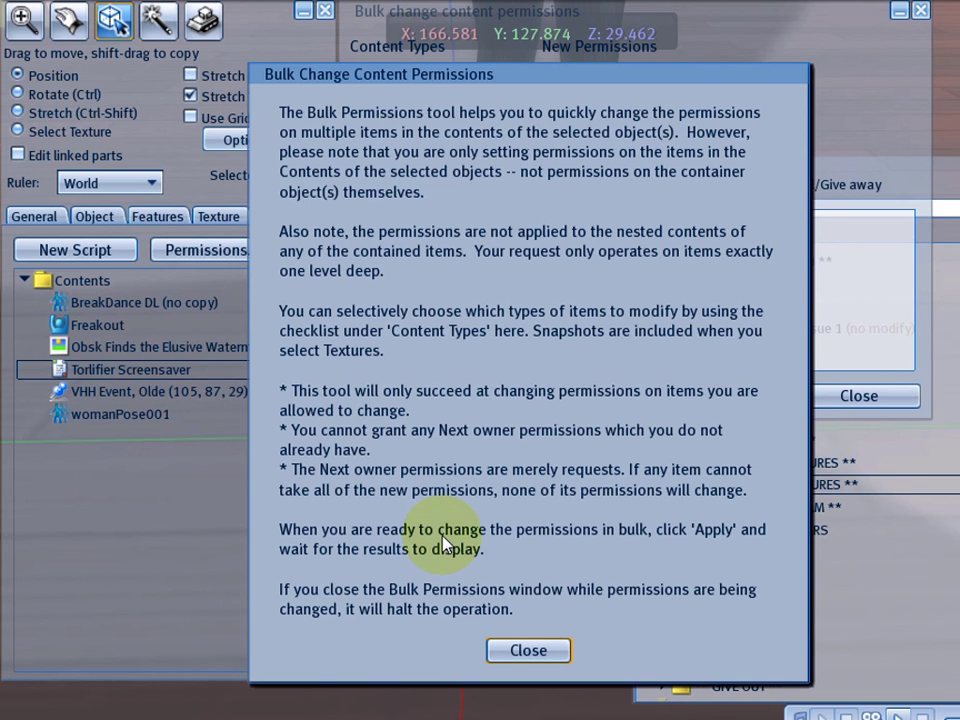
click(533, 650)
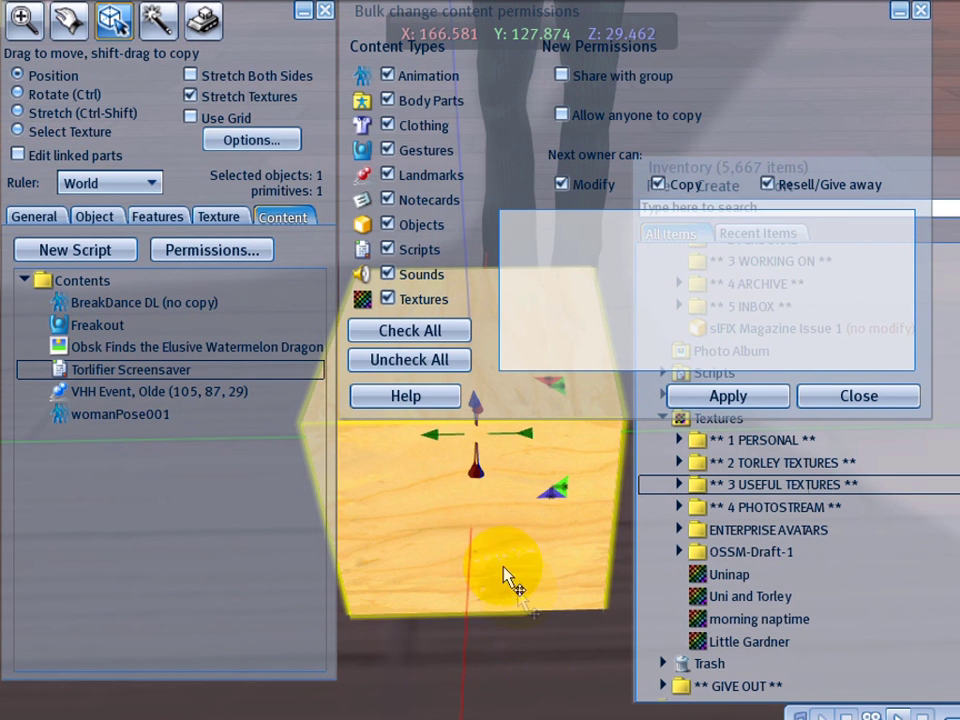
click(200, 312)
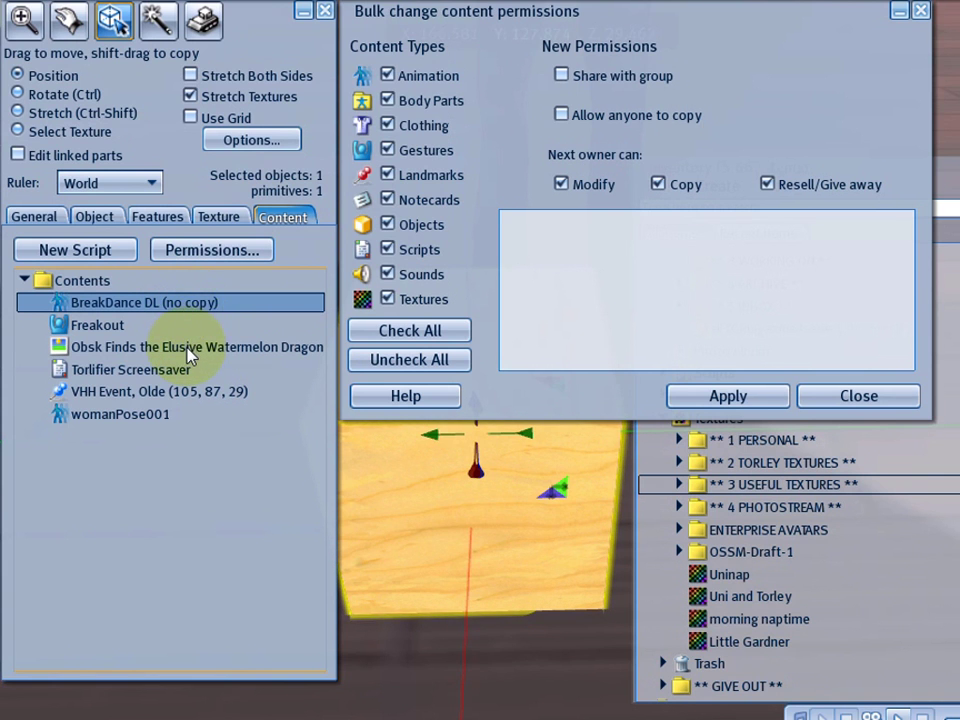
click(186, 348)
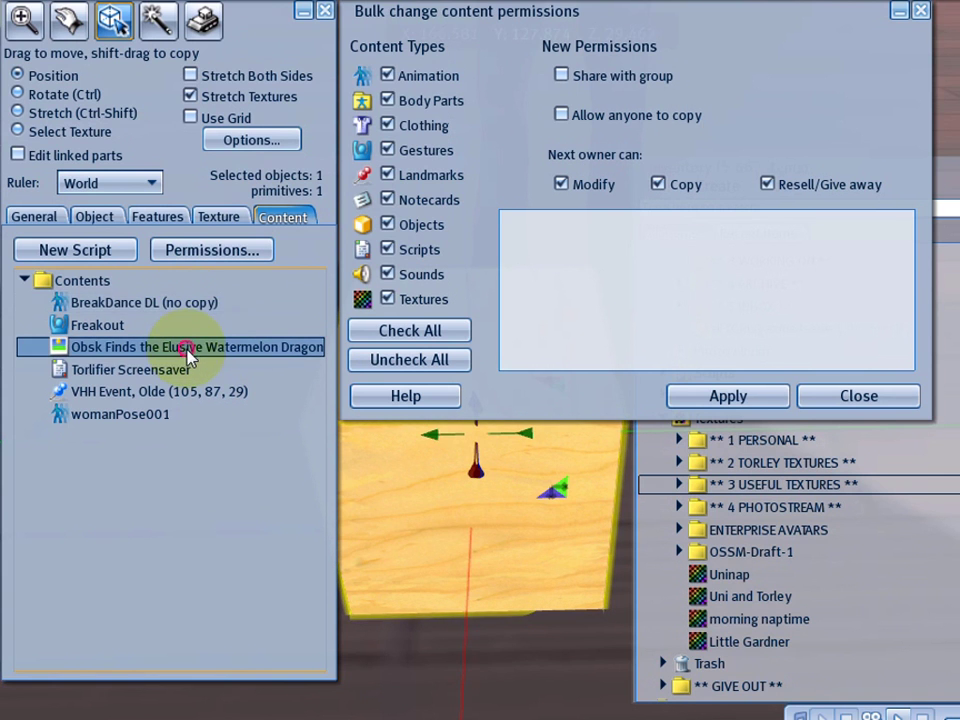
click(788, 459)
click(700, 351)
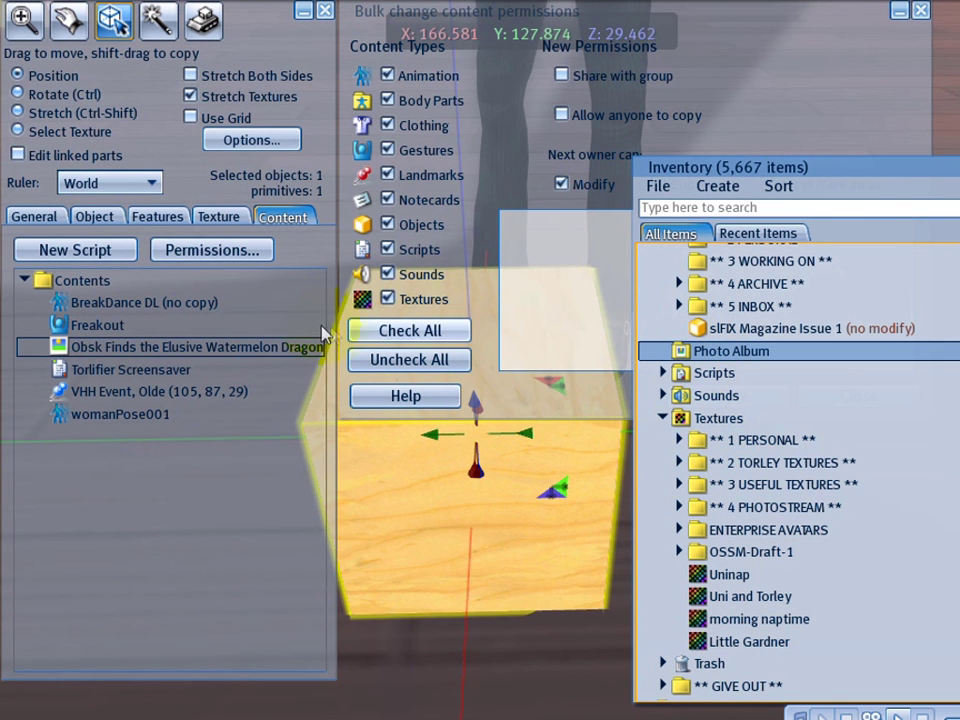
click(460, 306)
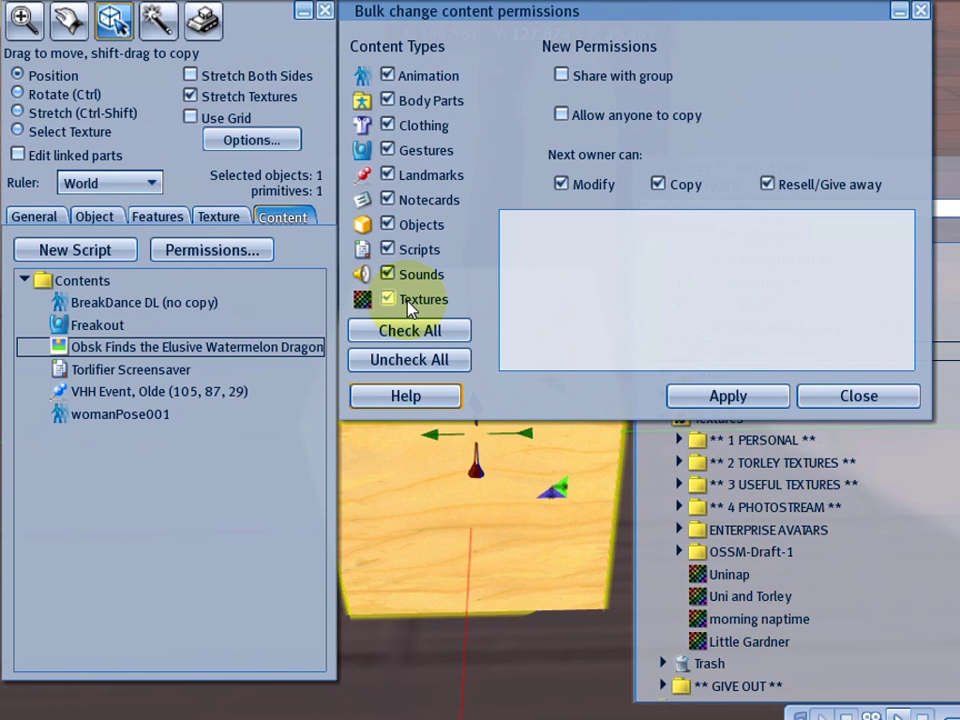
right_click(196, 372)
click(238, 405)
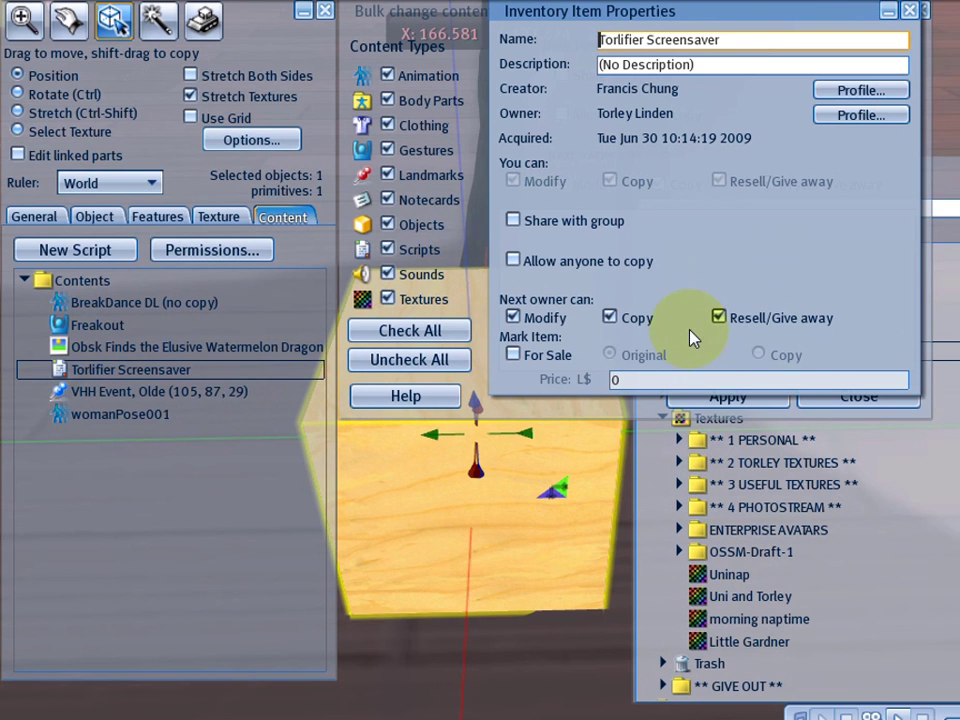
click(646, 320)
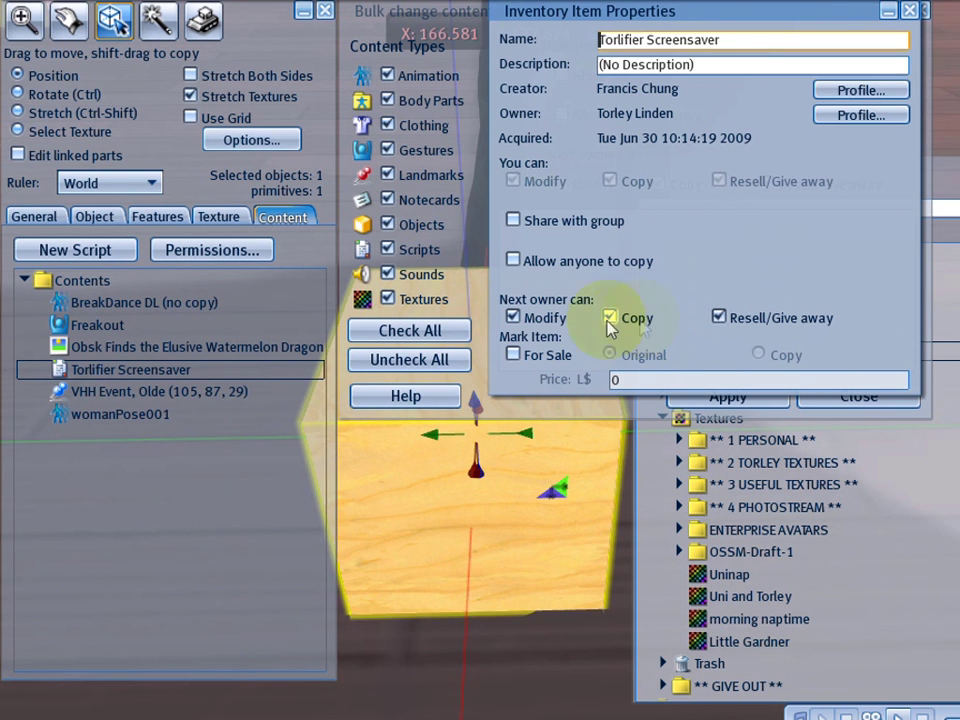
click(909, 10)
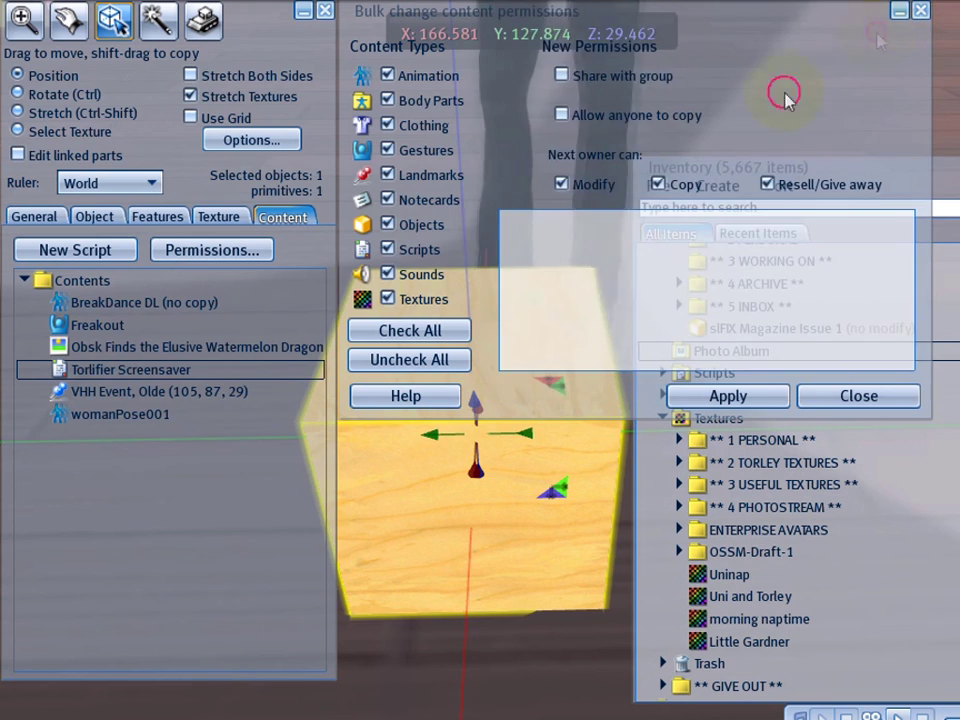
right_click(172, 412)
click(225, 445)
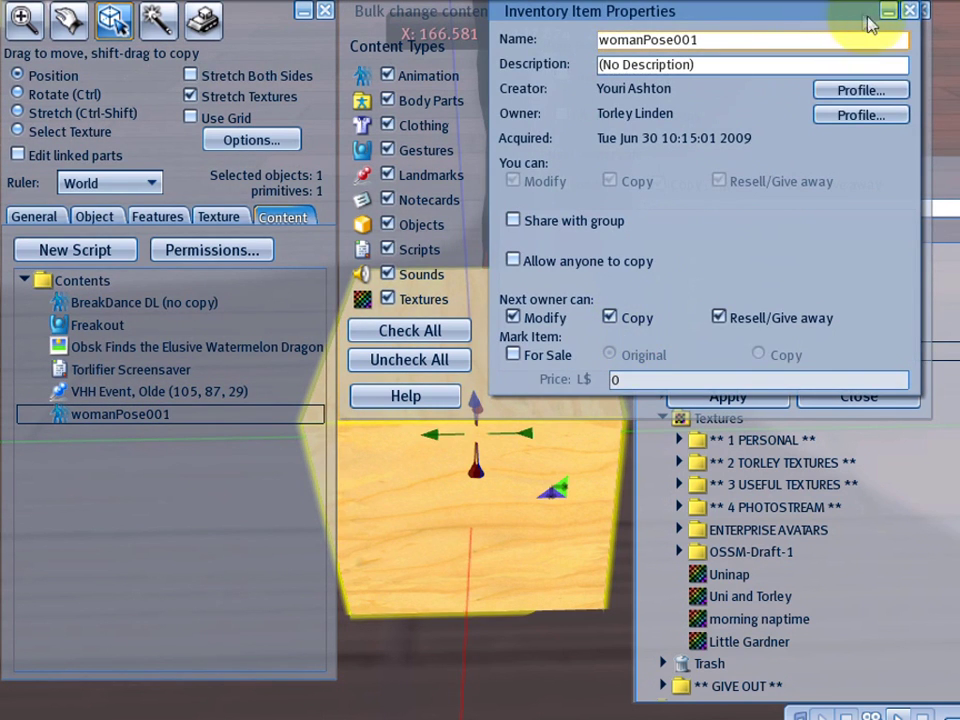
click(909, 10)
click(767, 47)
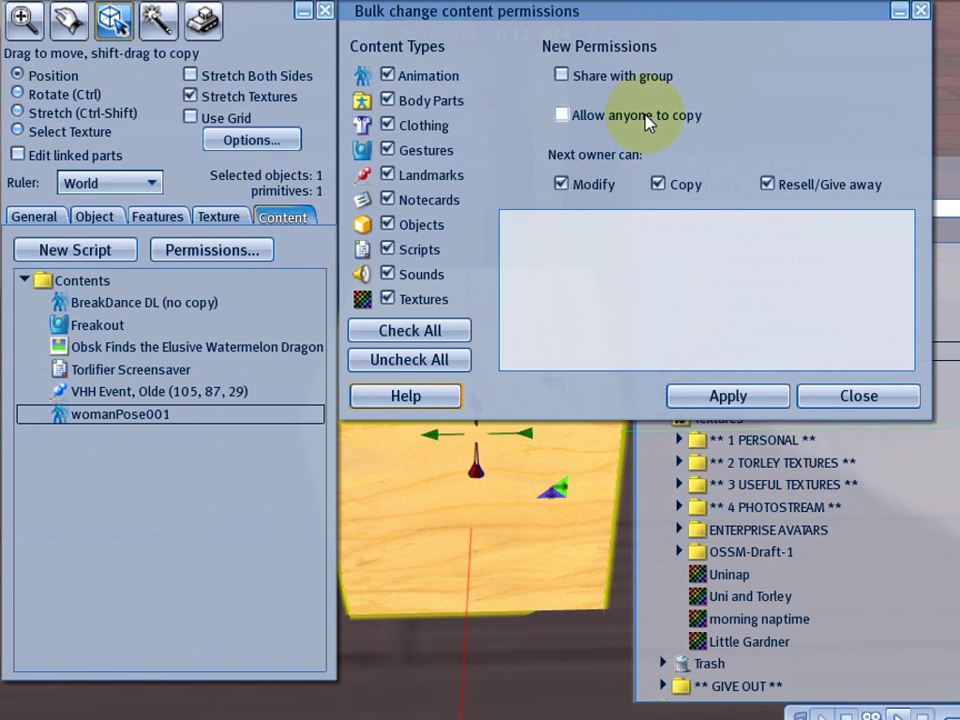
Remove next-owner Copy and apply the change to all six items in the box.
click(676, 187)
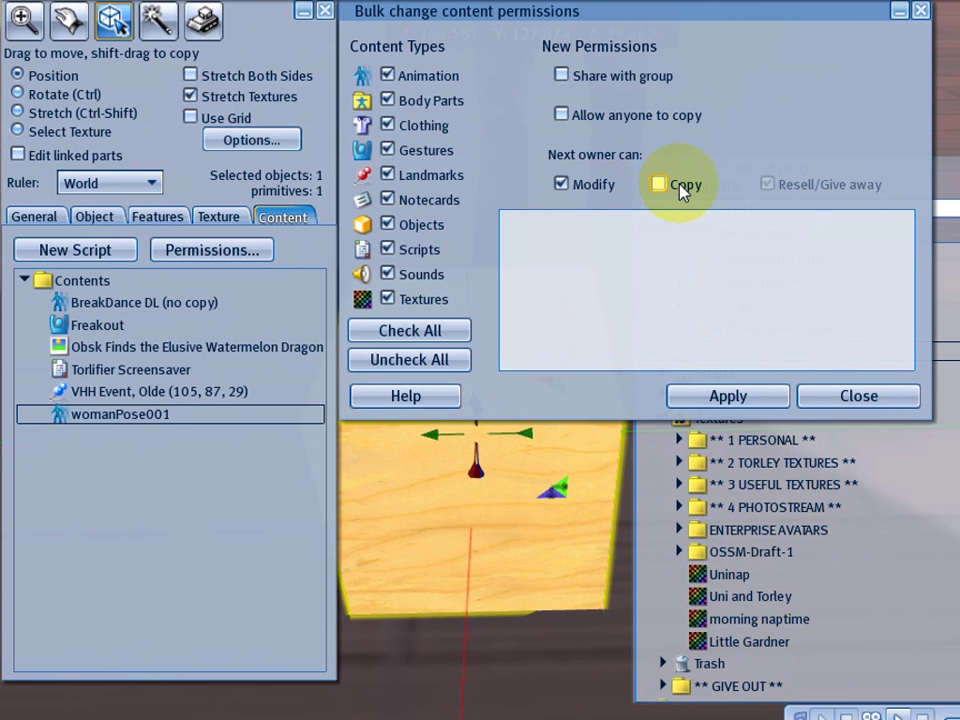
click(762, 394)
scroll(736, 321, down, 1)
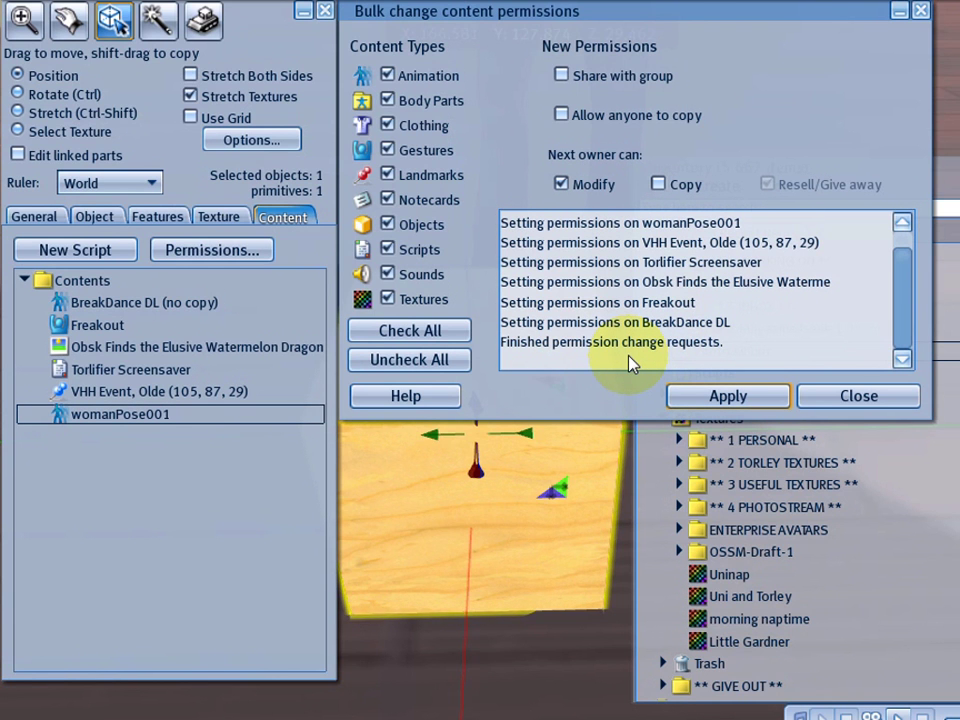
Check that womanPose001 and Torlifier Screensaver now allow next-owner modify but not copy.
click(888, 398)
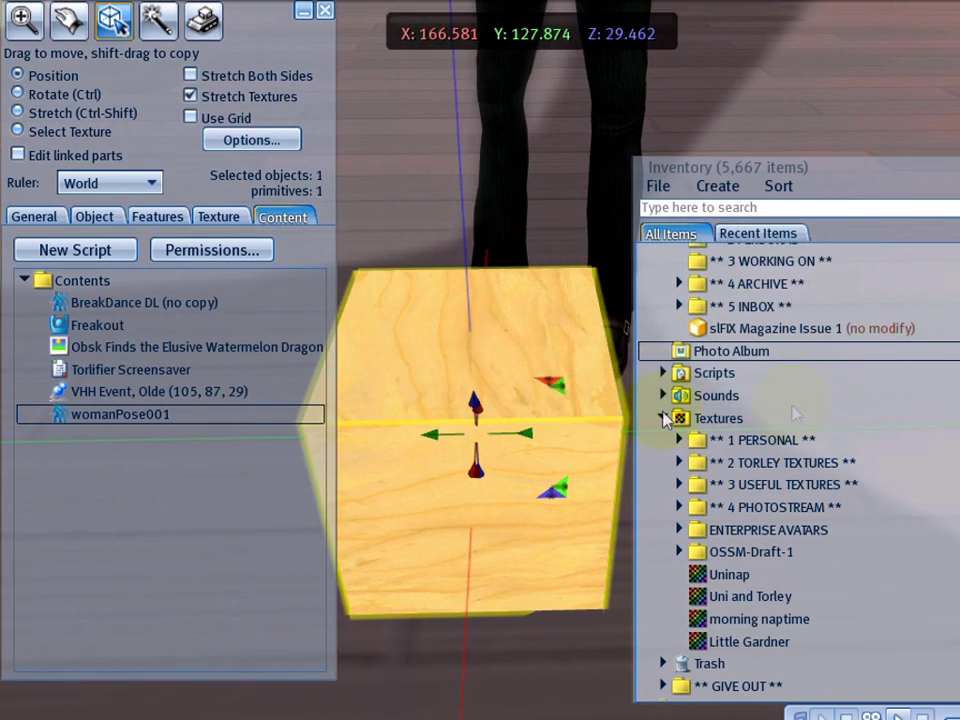
right_click(178, 421)
click(240, 452)
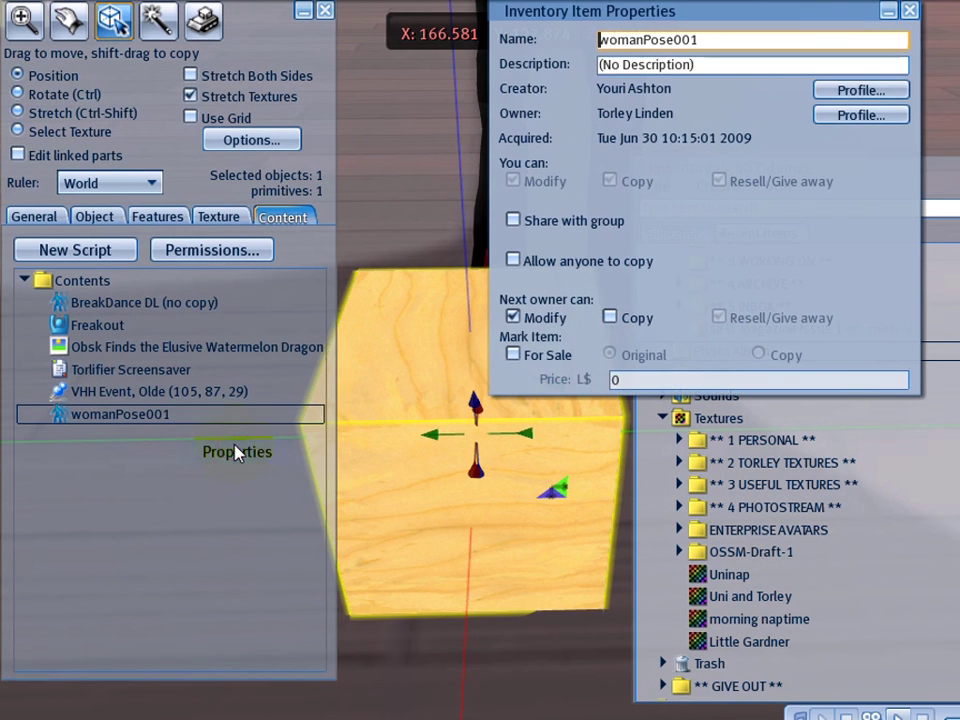
click(563, 322)
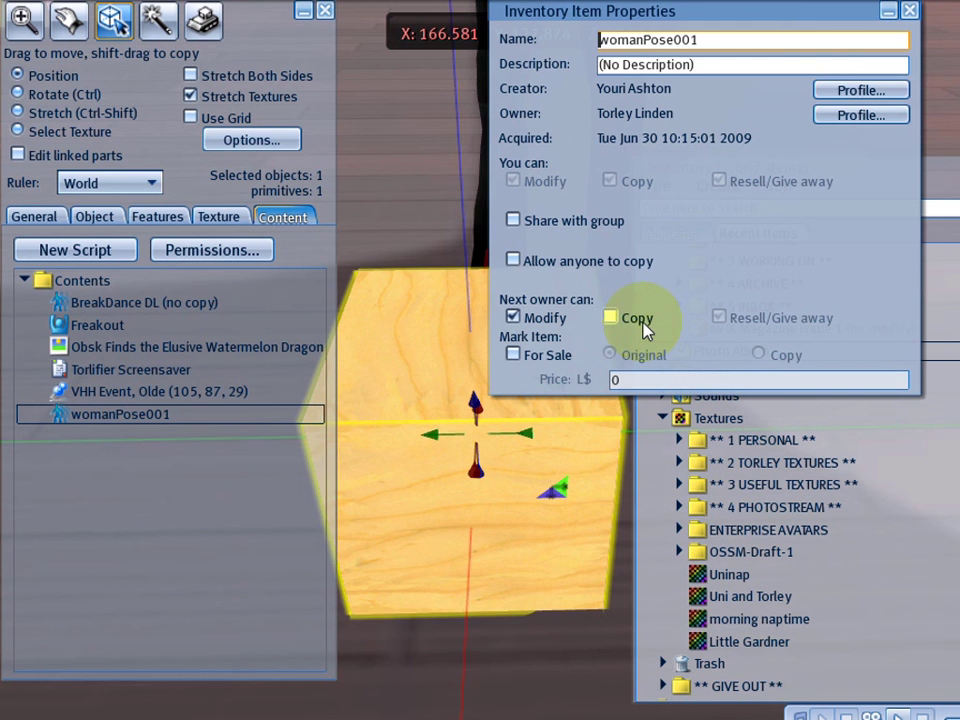
right_click(222, 371)
click(268, 412)
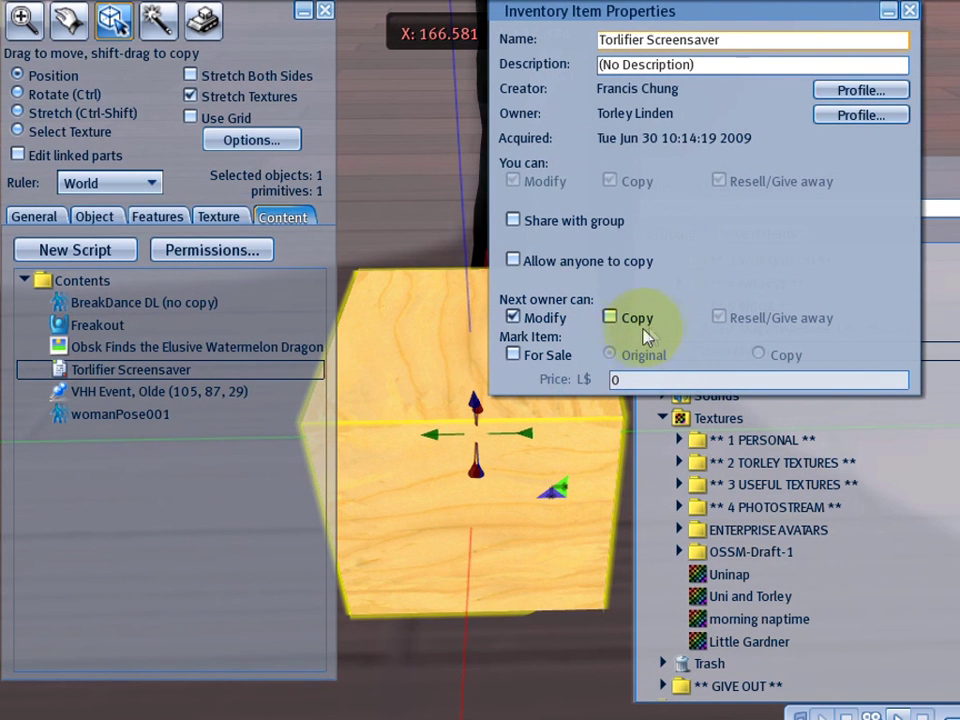
click(909, 10)
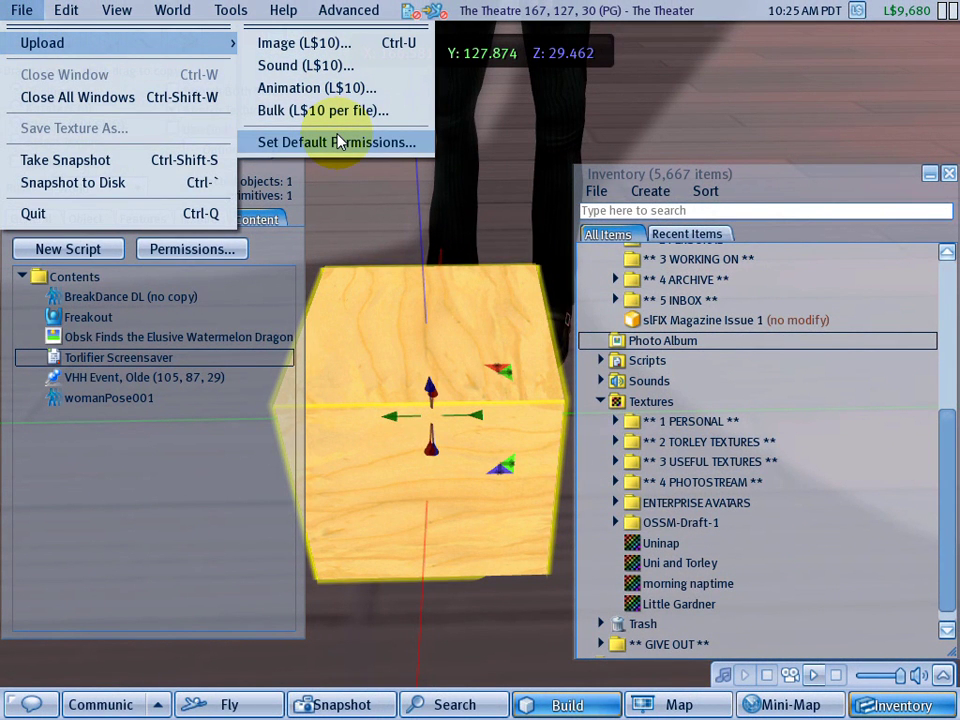
Dismiss the open menus and close the Build floater for the box.
click(14, 14)
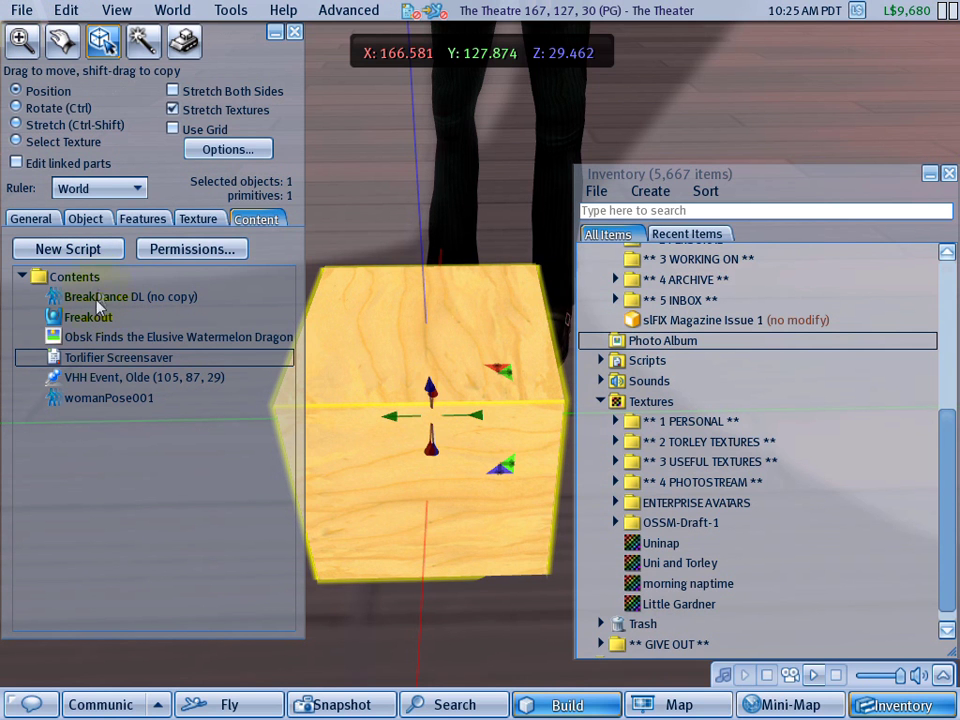
click(294, 32)
Walk away from the box and rez a new wooden box on the floor.
key(Left)
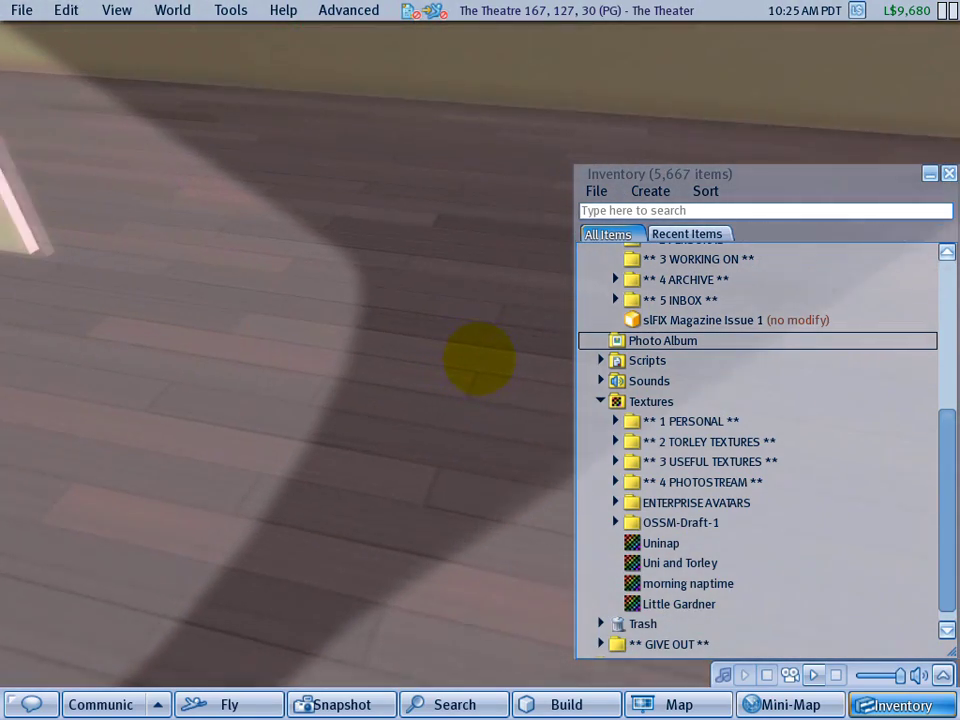
right_click(465, 403)
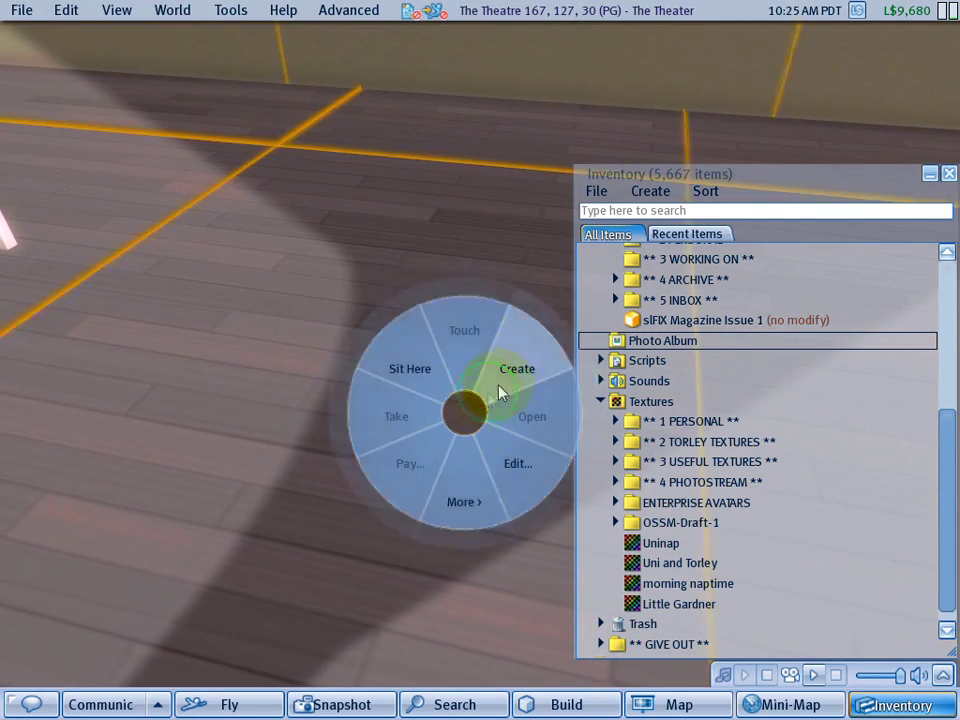
click(503, 392)
click(452, 455)
alt+click(456, 461)
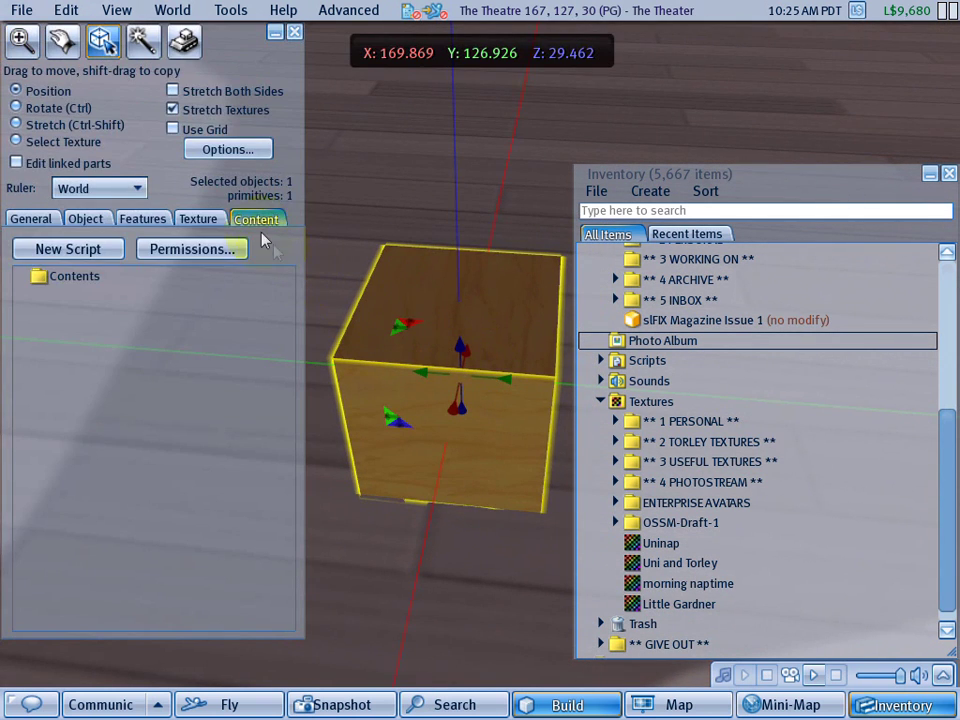
Make the new box Full Bright and show its empty contents list.
click(205, 218)
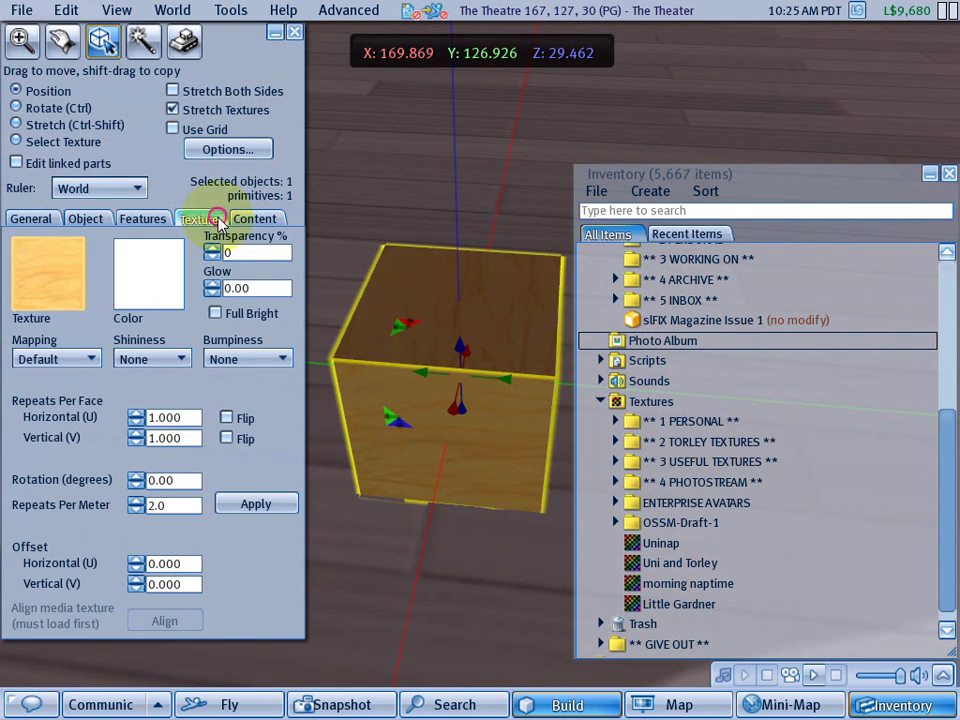
click(218, 313)
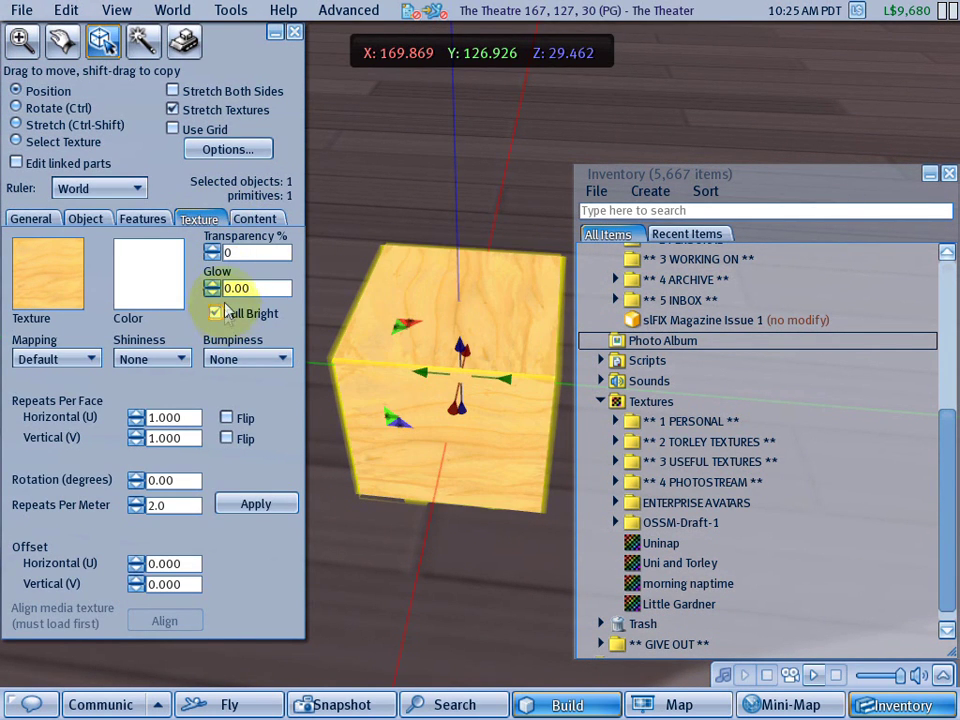
click(256, 219)
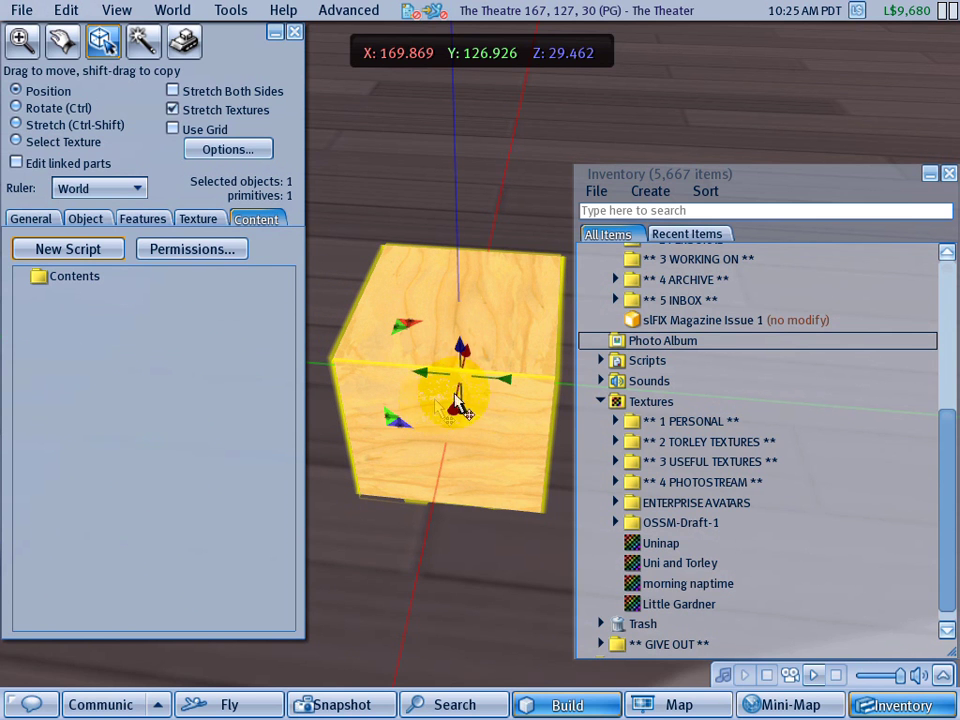
Drag the four textures Uninap through Little Gardner into the box, then check Little Gardner's properties.
click(672, 549)
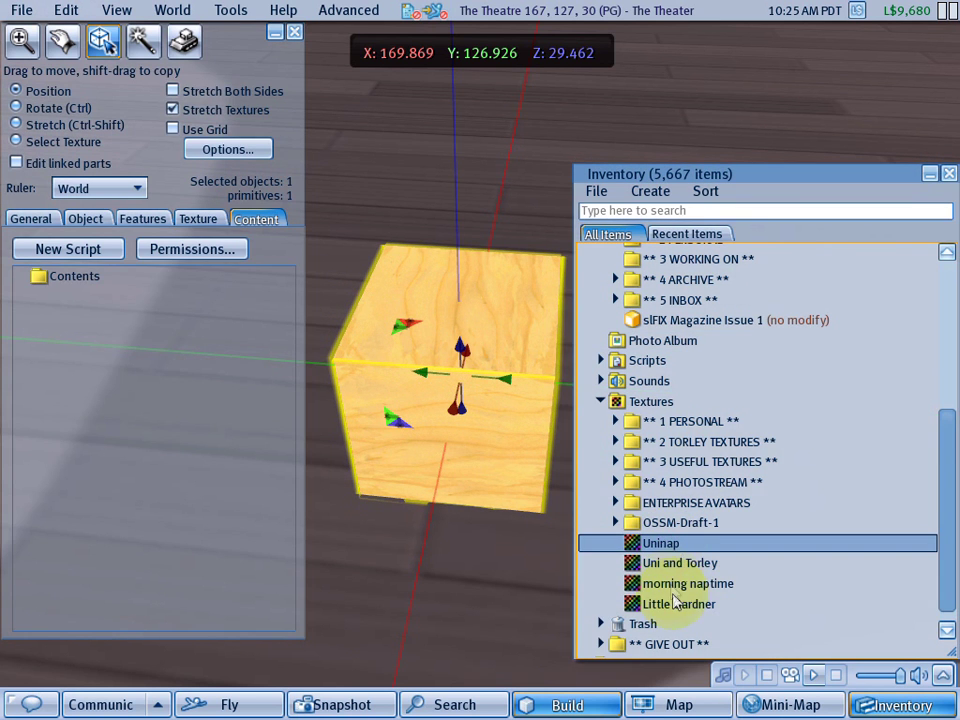
shift+click(681, 604)
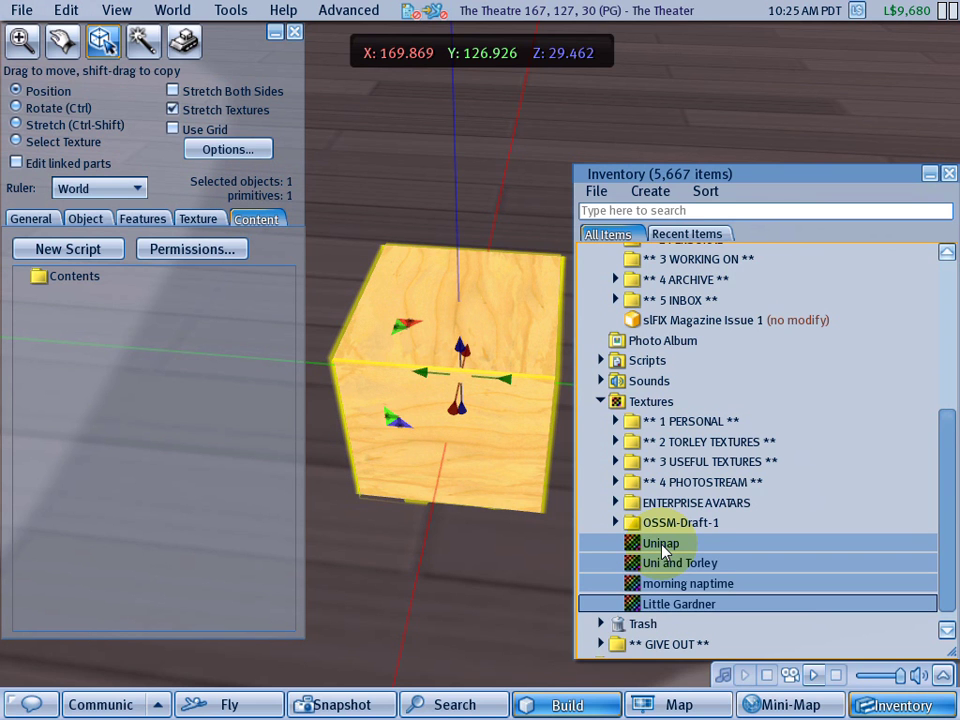
drag(663, 549, 176, 446)
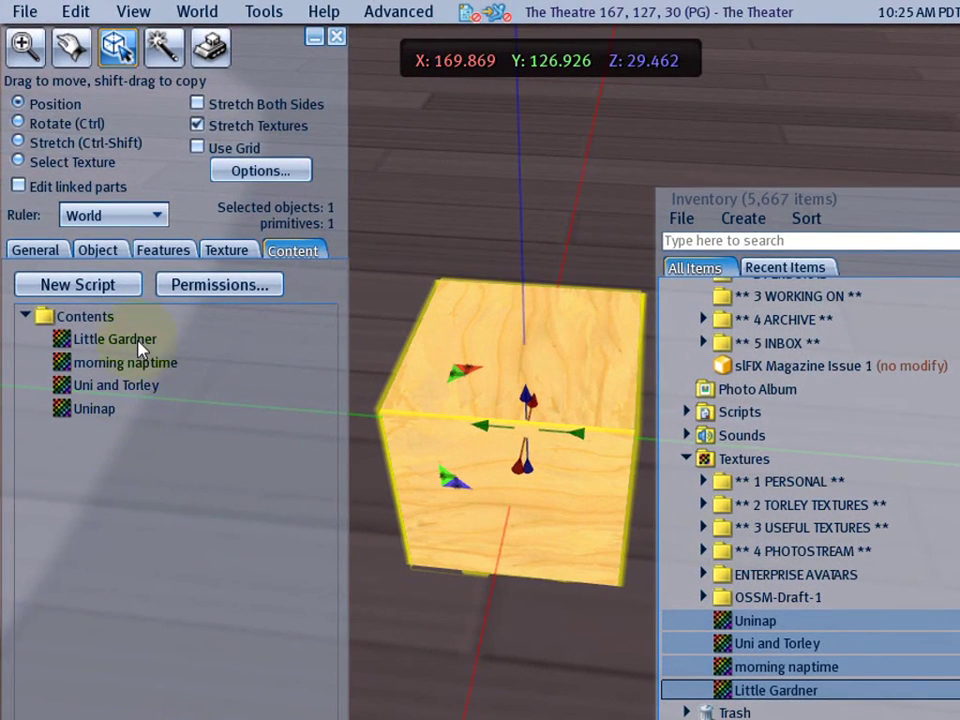
right_click(132, 320)
click(180, 386)
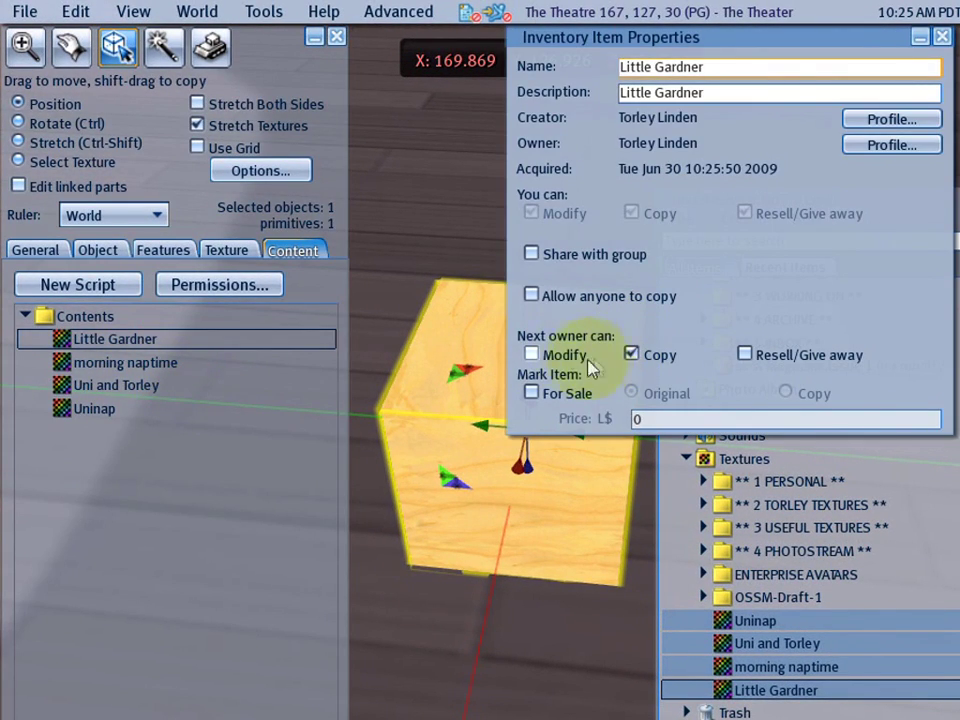
click(941, 38)
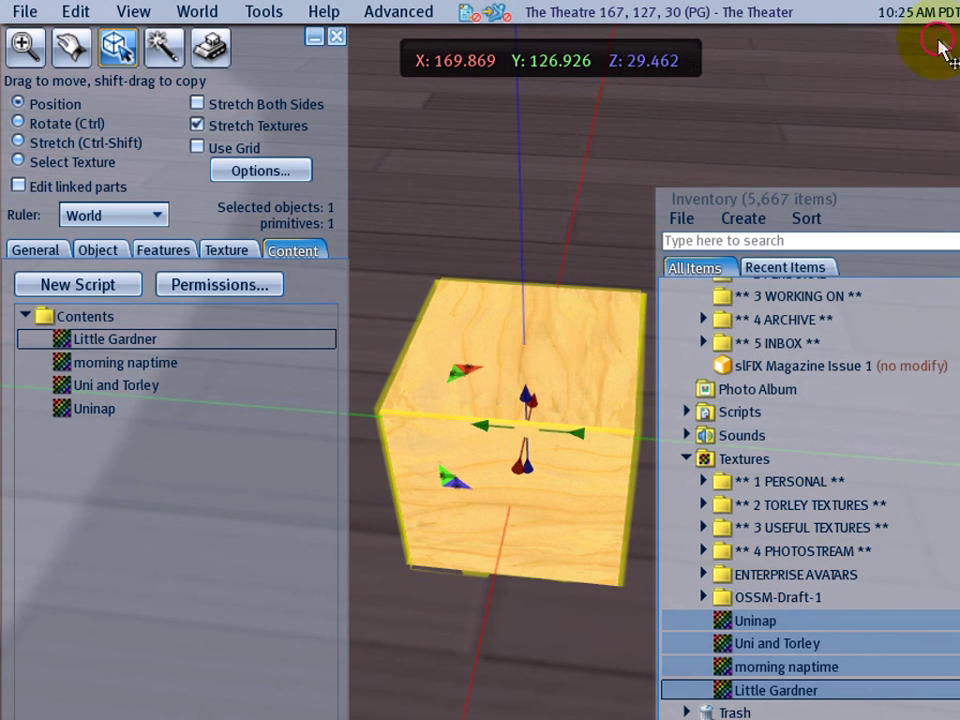
Bulk-apply next-owner Modify without Copy to the box's four textures.
click(243, 286)
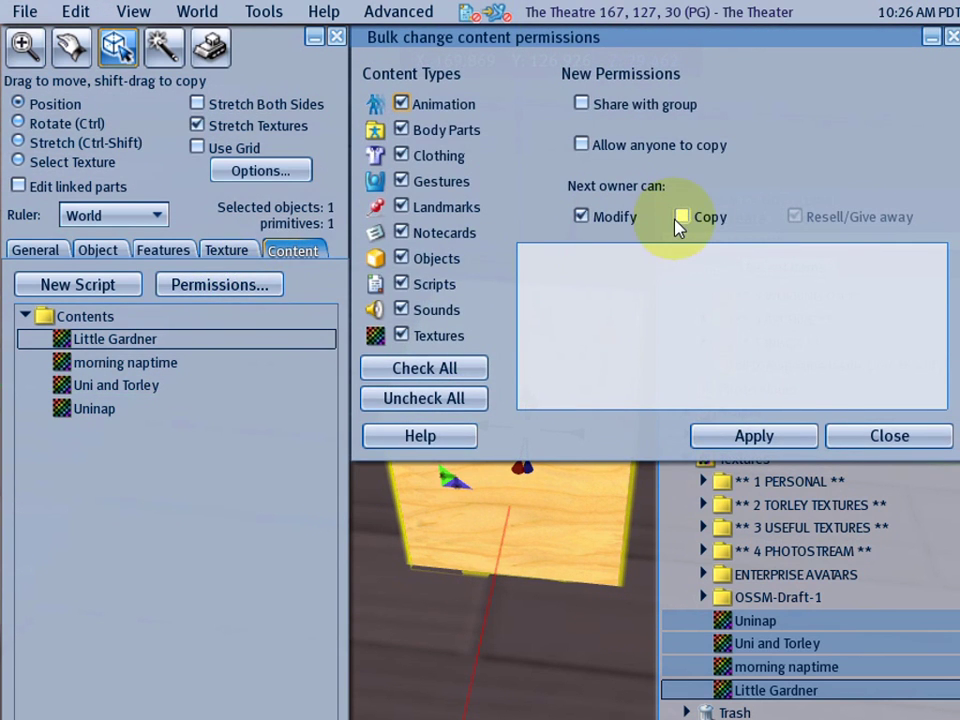
click(778, 440)
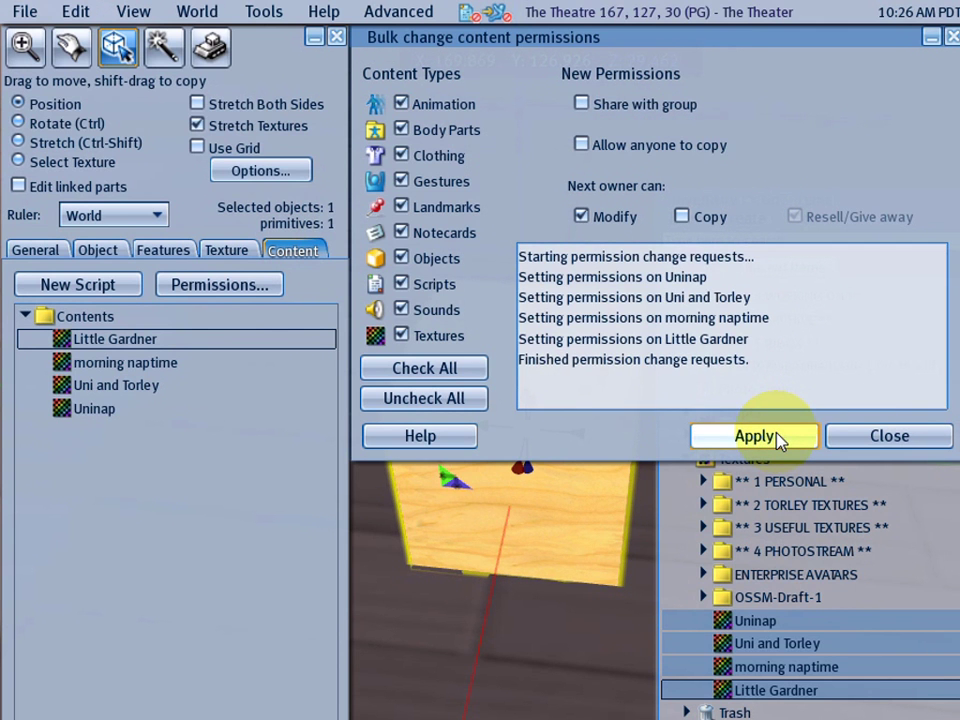
click(842, 435)
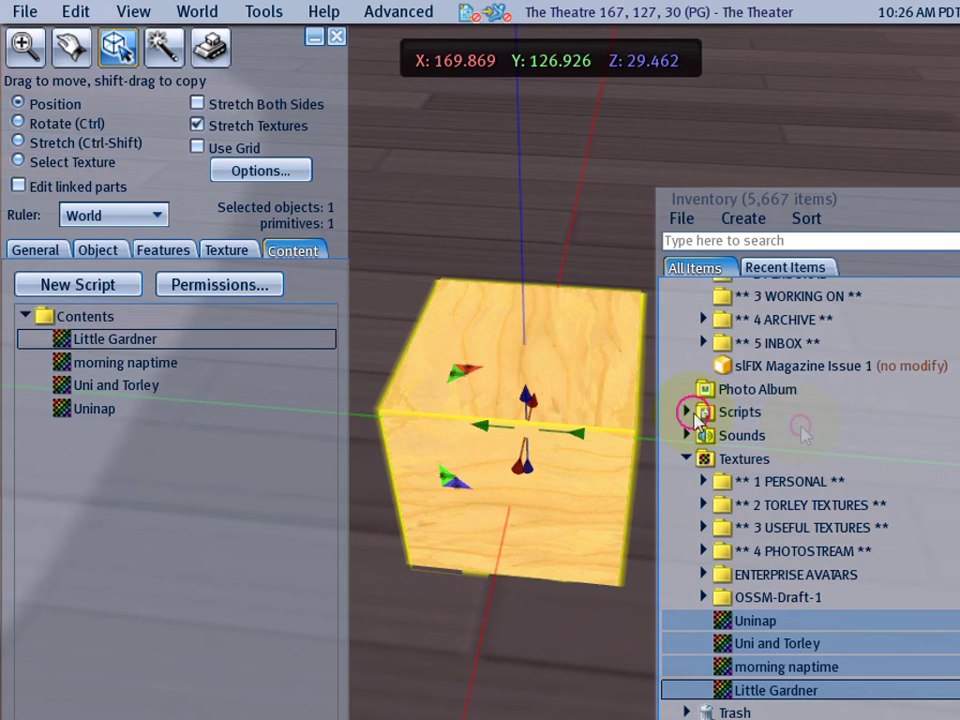
right_click(178, 344)
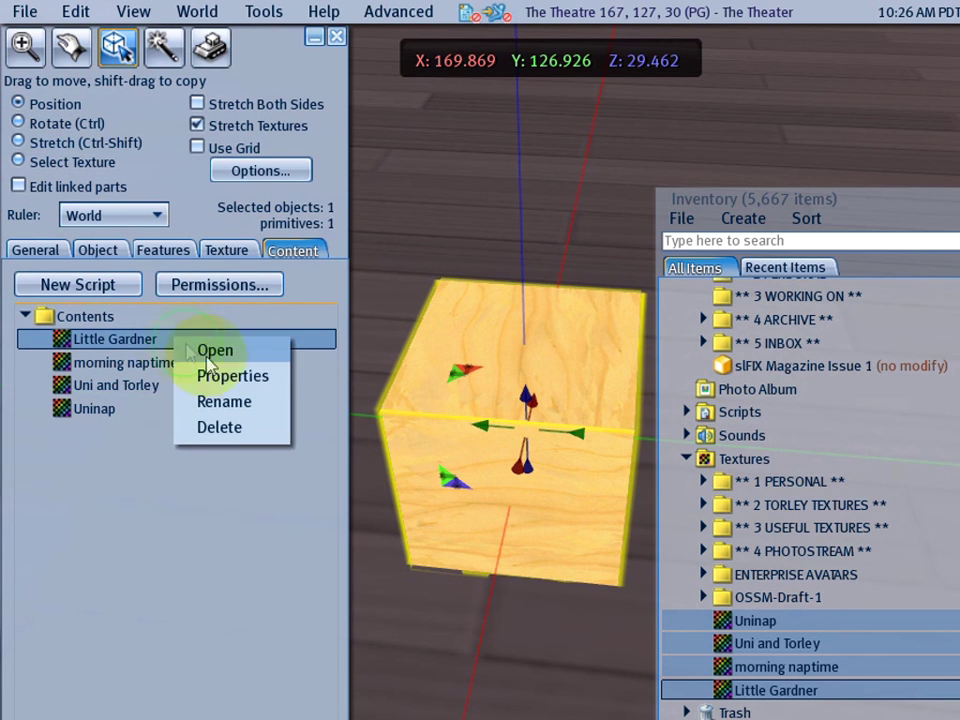
click(242, 378)
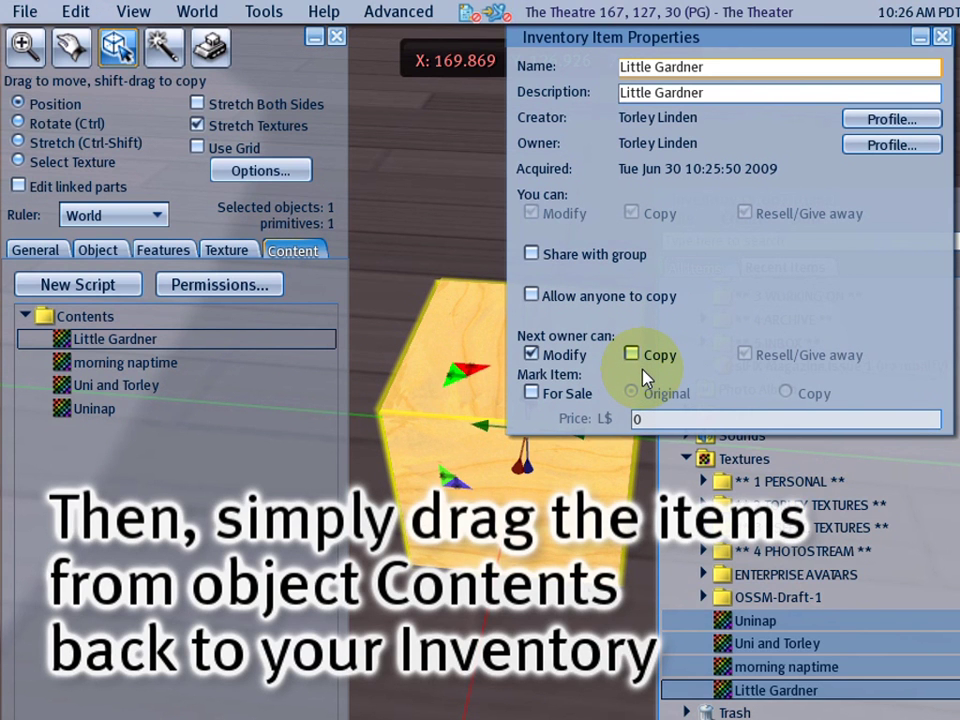
click(943, 40)
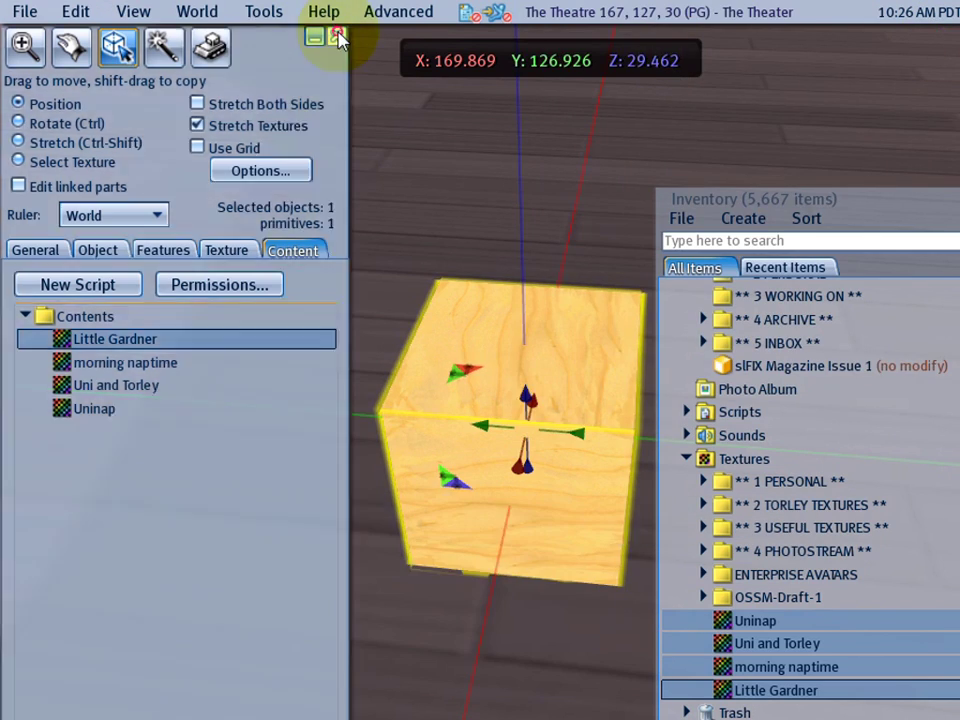
Close the building tools, focus on the original cube, and clear the inventory selection.
click(336, 37)
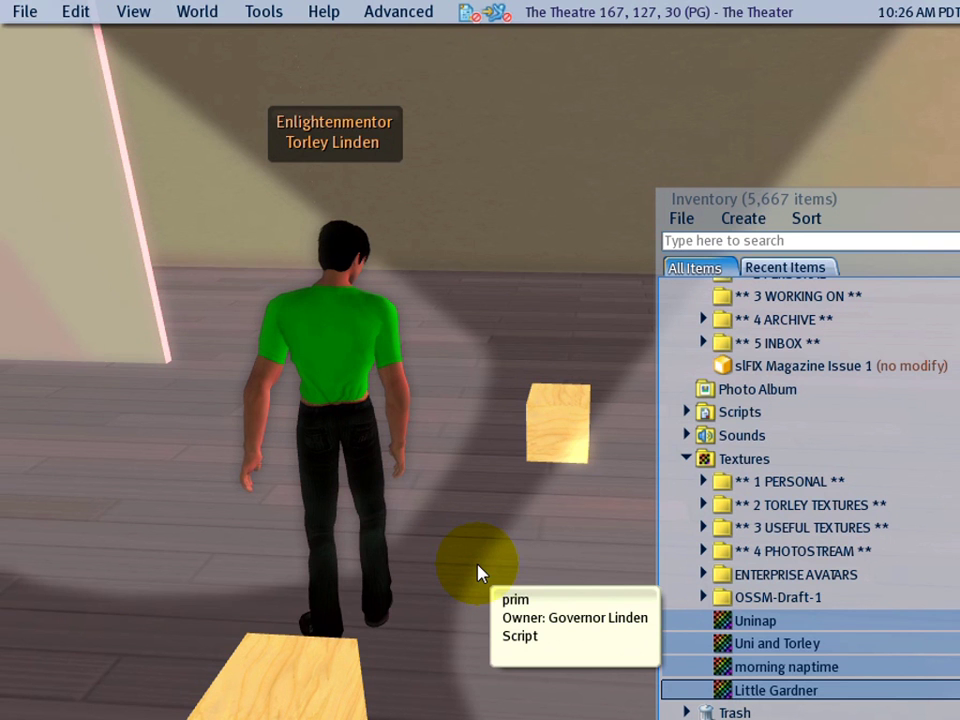
alt+click(372, 676)
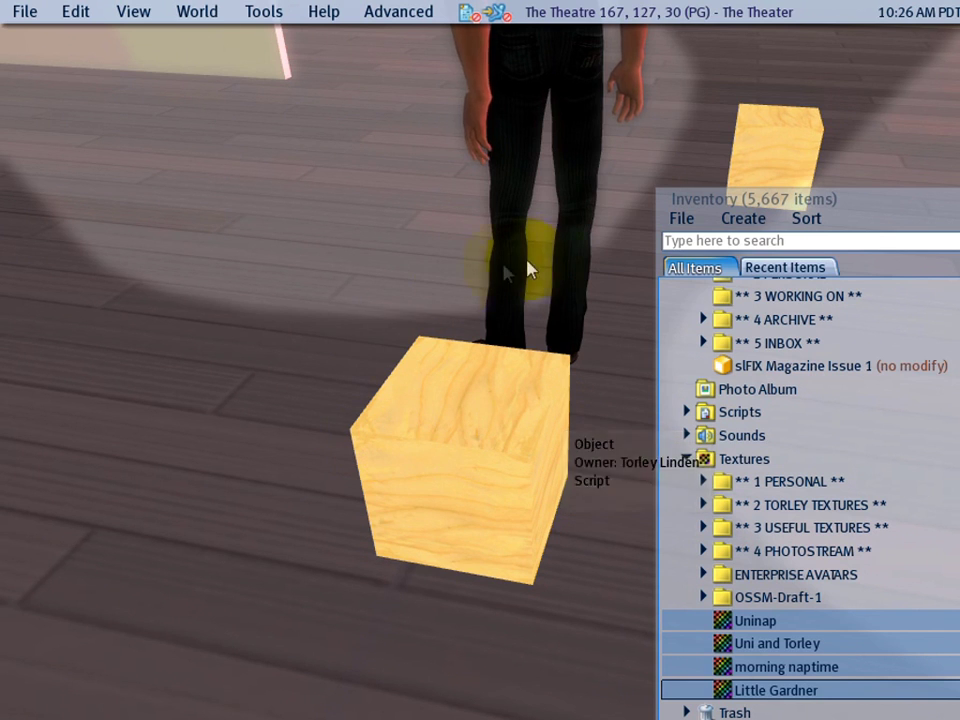
click(810, 621)
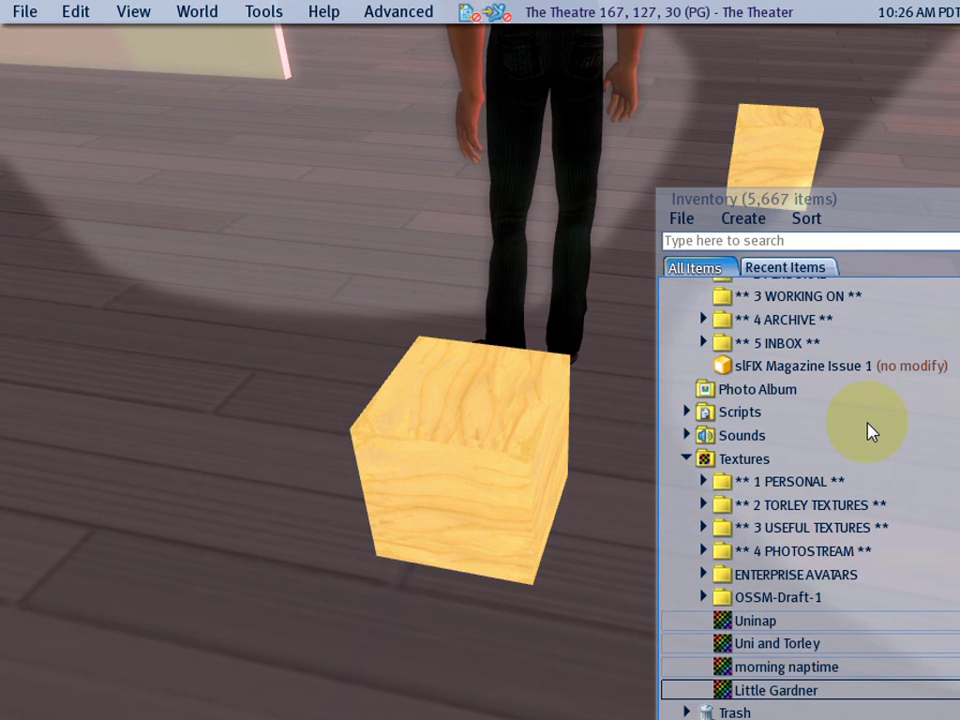
Edit the original cube and open bulk permissions for its contents.
right_click(426, 433)
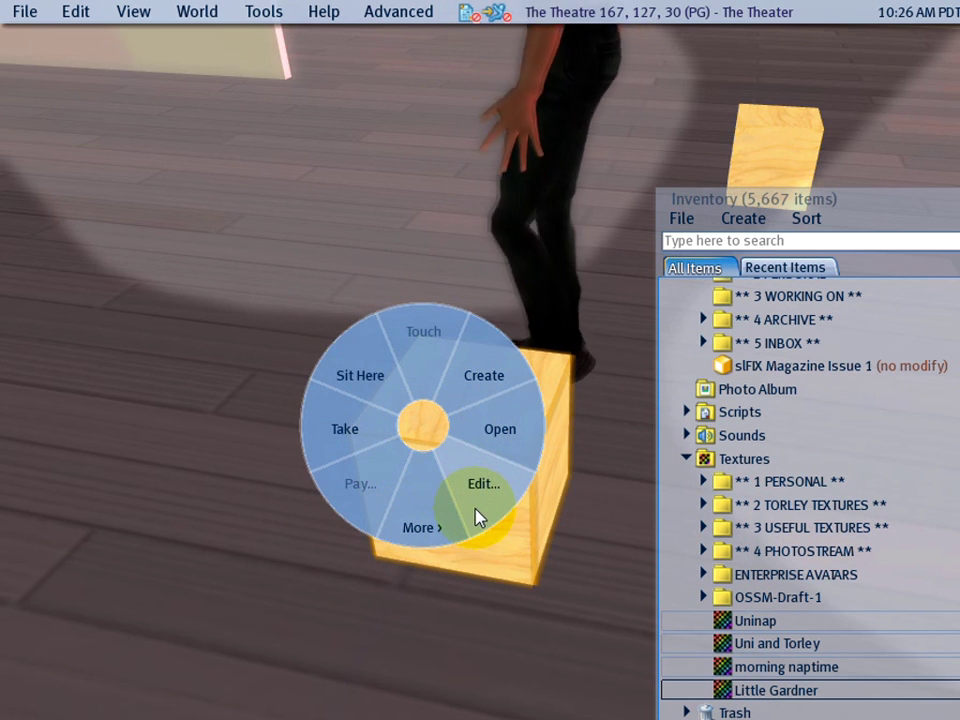
click(477, 517)
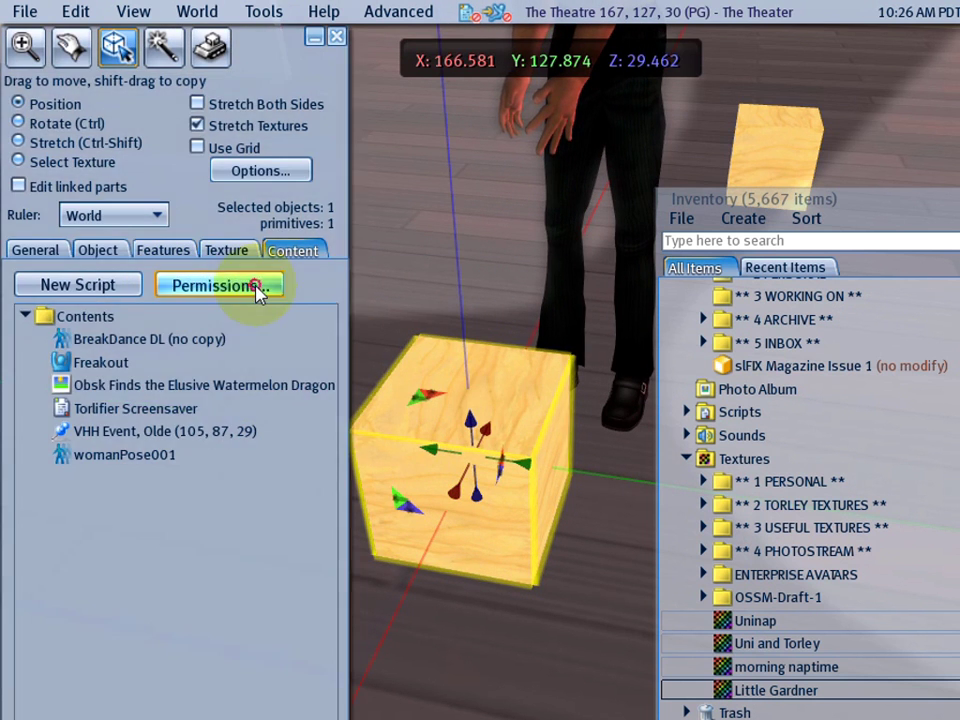
click(258, 288)
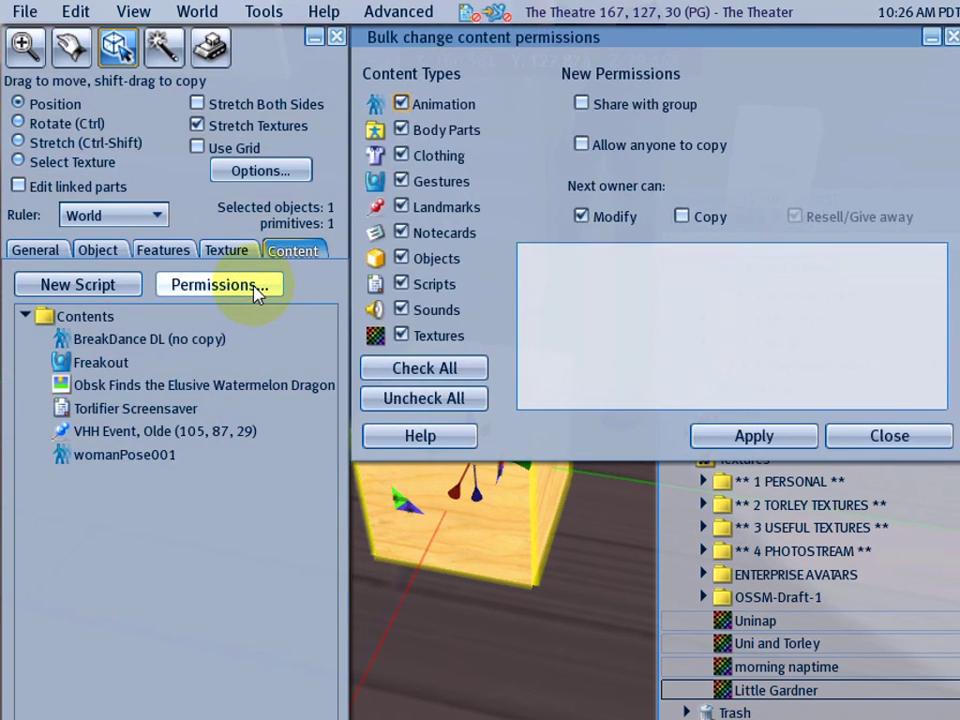